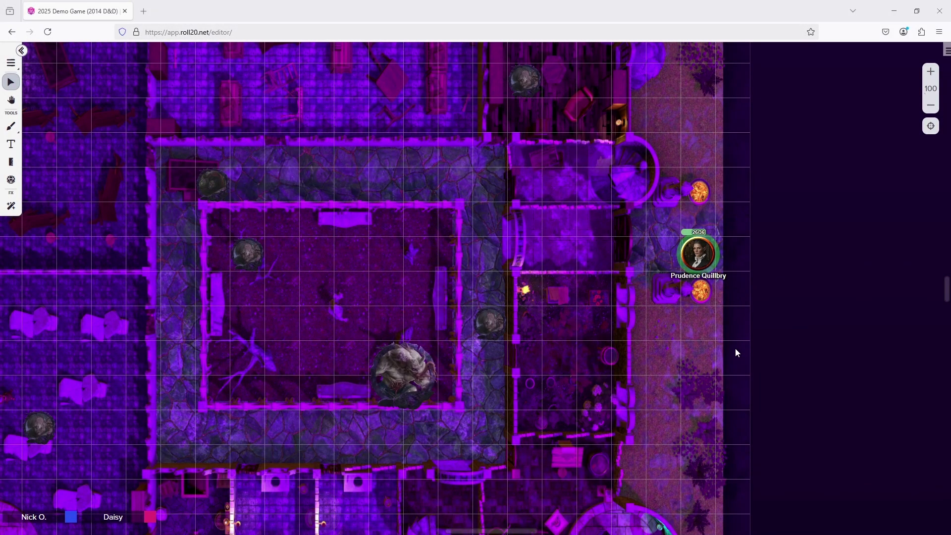
click(711, 266)
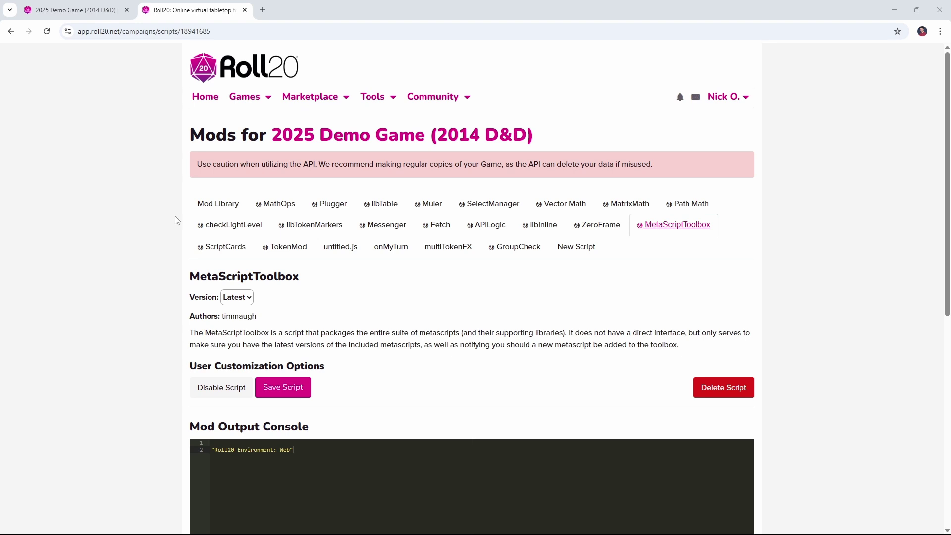
Examine the game's Mod Library list and the installed TokenMod and MetaScriptToolbox script pages.
click(219, 204)
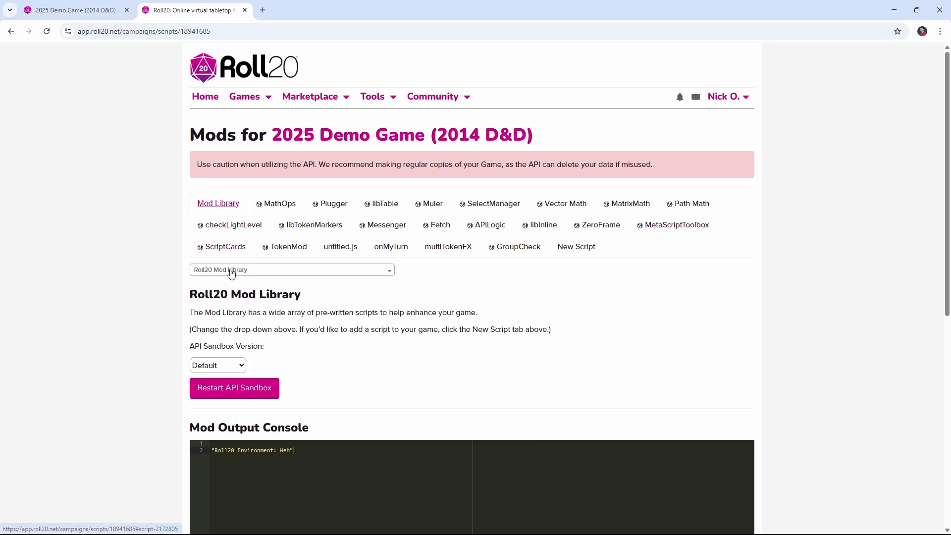
click(230, 271)
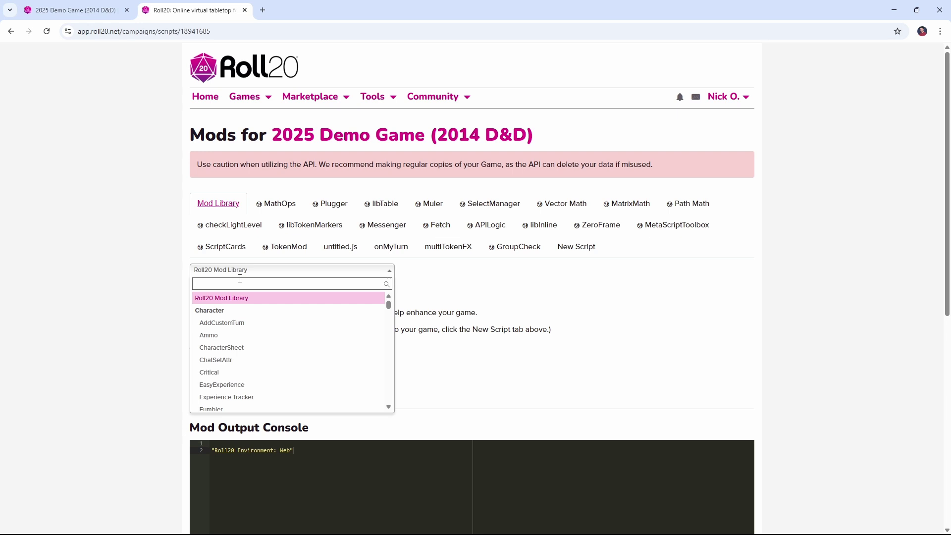
click(145, 235)
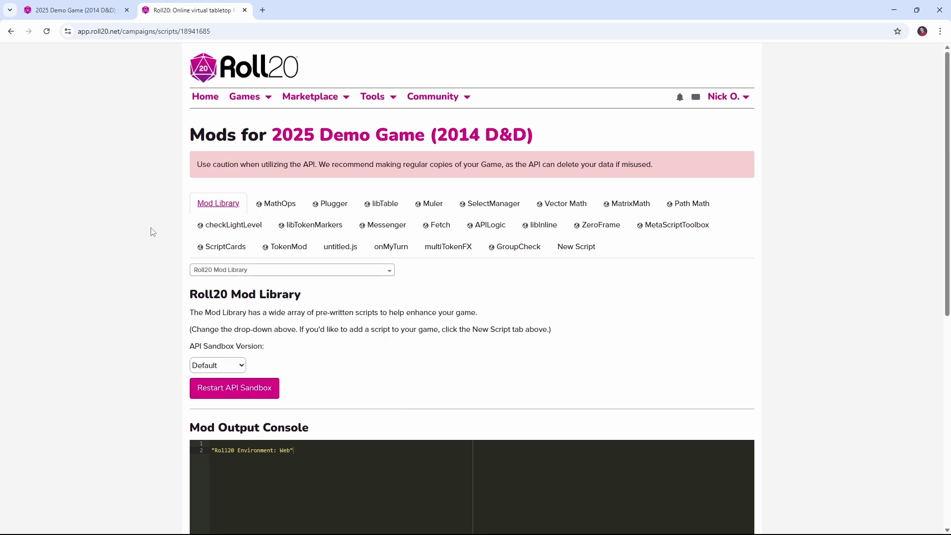
click(282, 254)
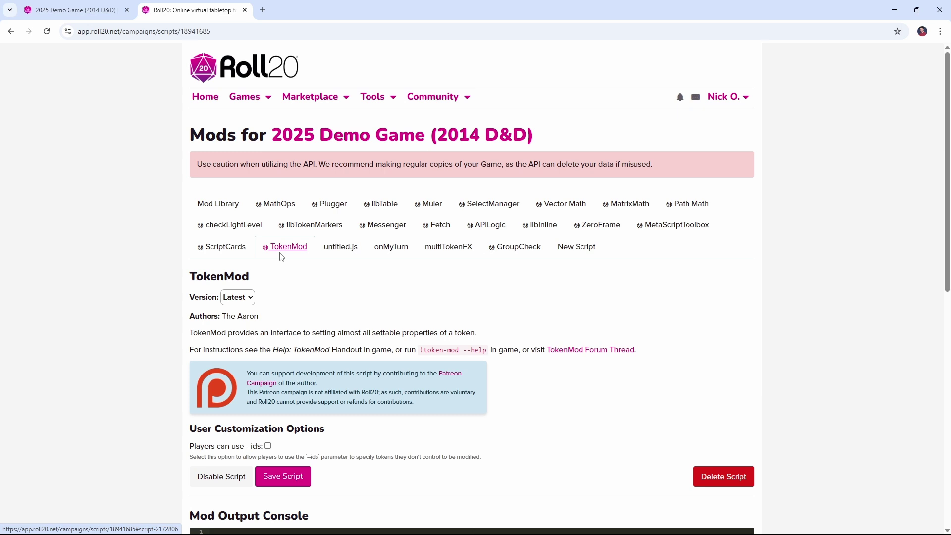
click(668, 227)
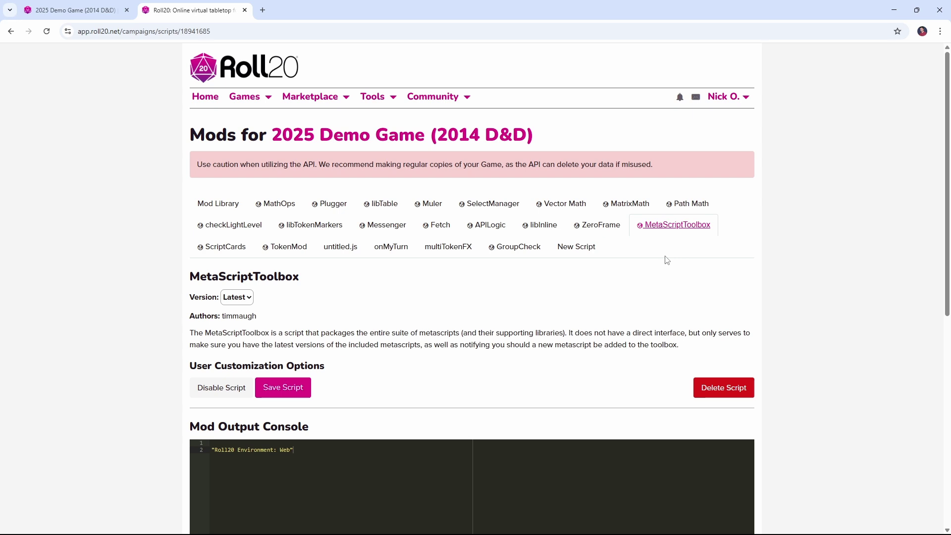
Switch to the game and create a rollable table named academyMap that players cannot roll from.
key(ctrl+Tab)
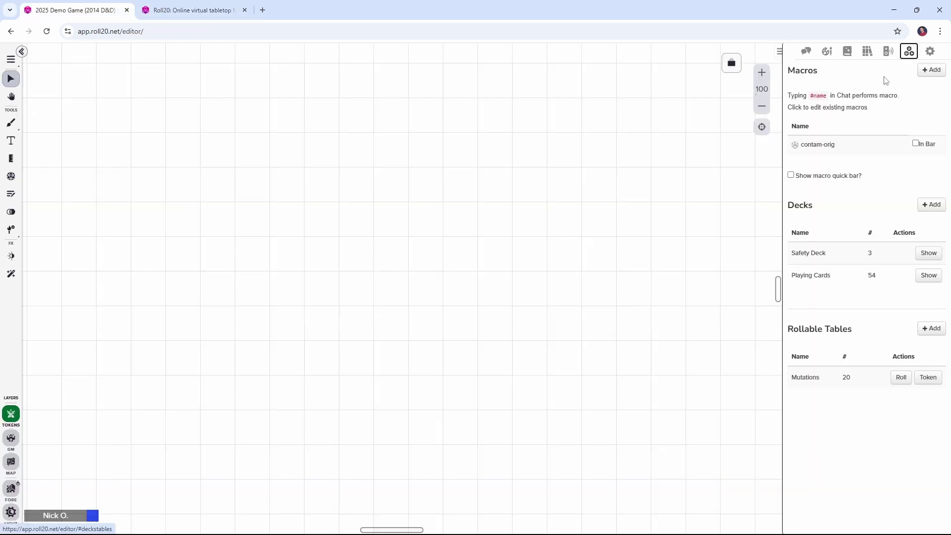
click(931, 328)
click(808, 399)
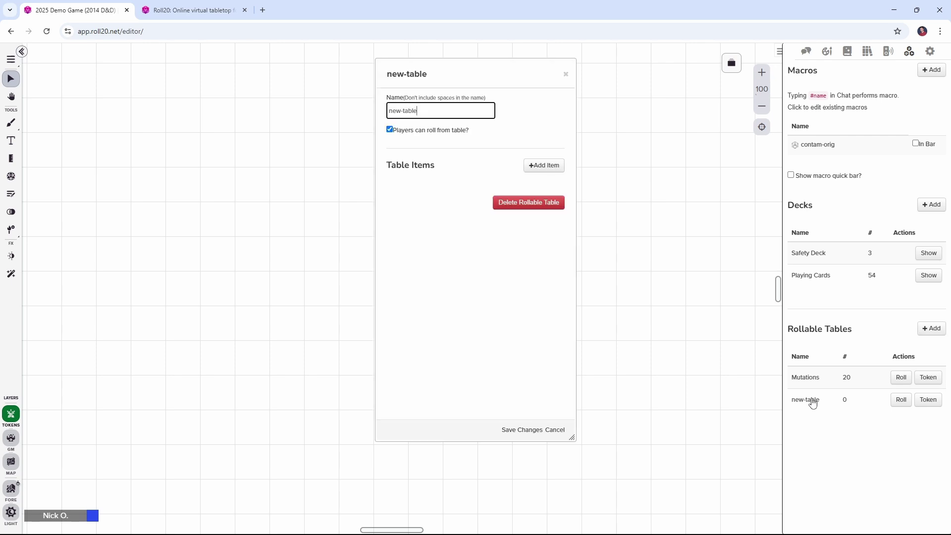
click(402, 111)
key(ctrl+a)
key(BackSpace)
text(ace)
text(ademyMap)
click(391, 130)
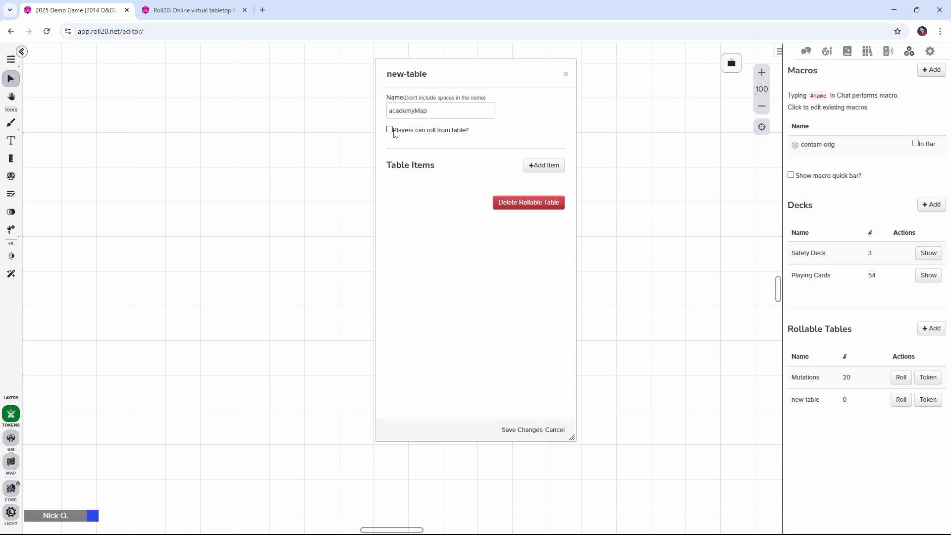
Add a table item to academyMap using the kakantizu's school of magic ground floor.jpg image as its icon.
click(543, 165)
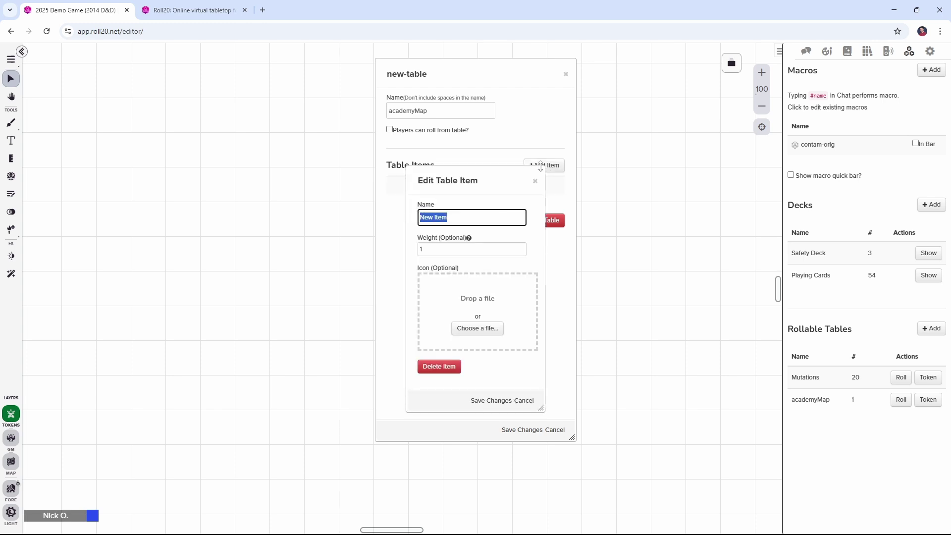
click(826, 52)
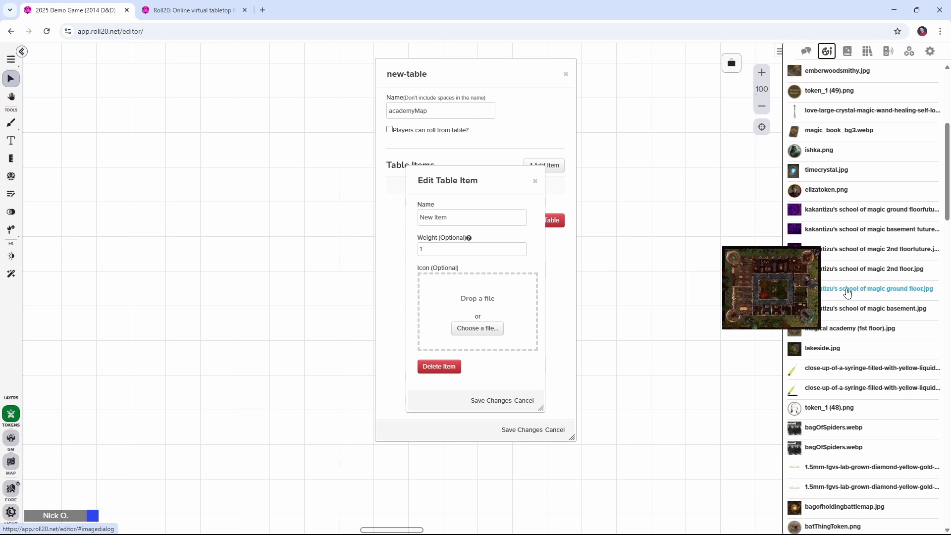
drag(853, 292, 485, 292)
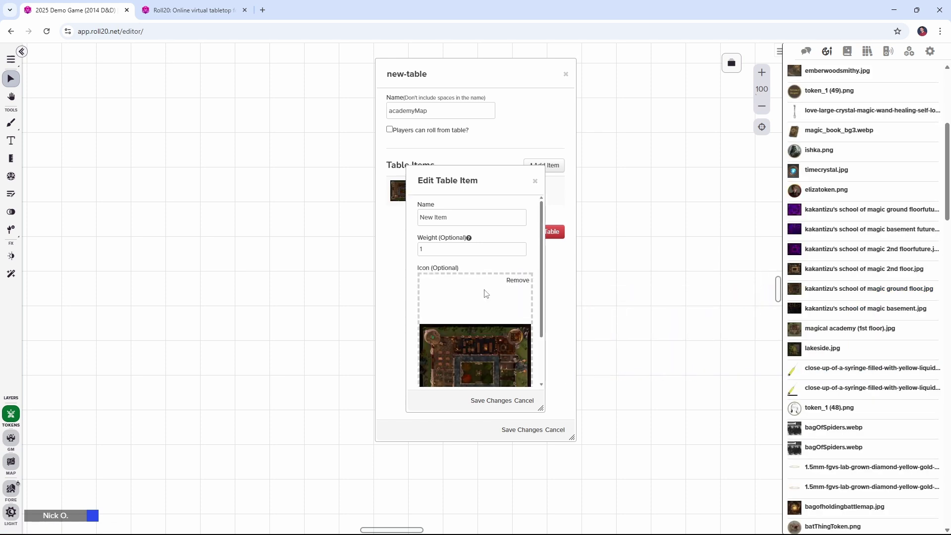
click(502, 401)
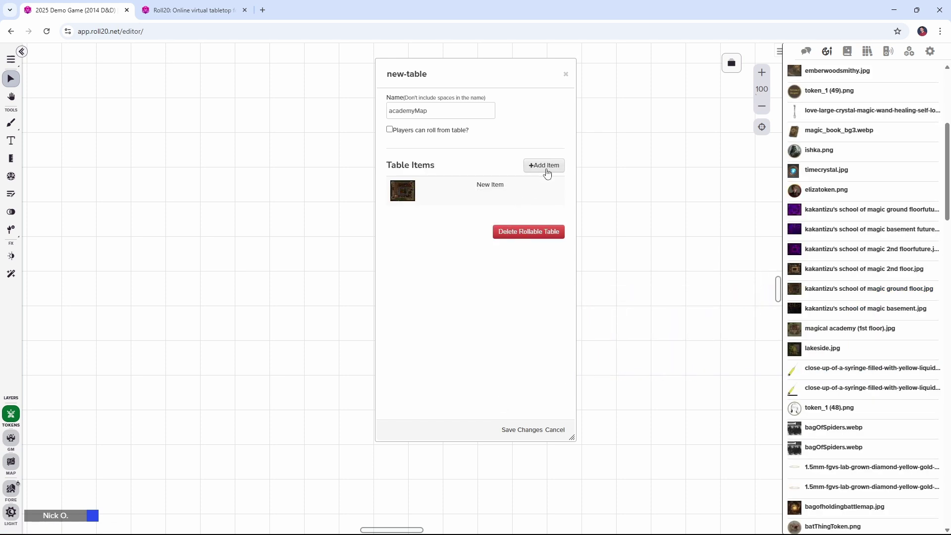
Add a second table item with the purple future version of the school of magic ground floor as its icon, and save the table.
click(547, 170)
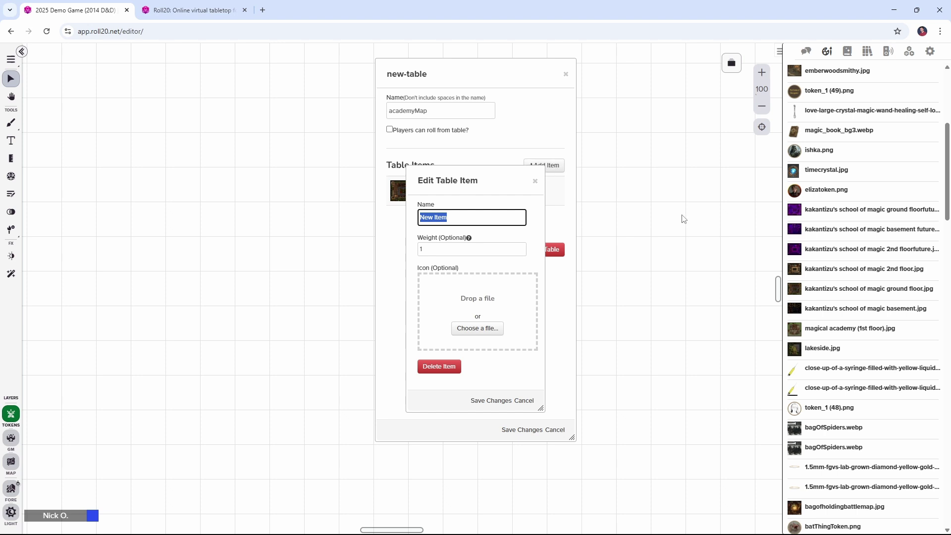
mouse_move(831, 239)
drag(832, 238, 492, 296)
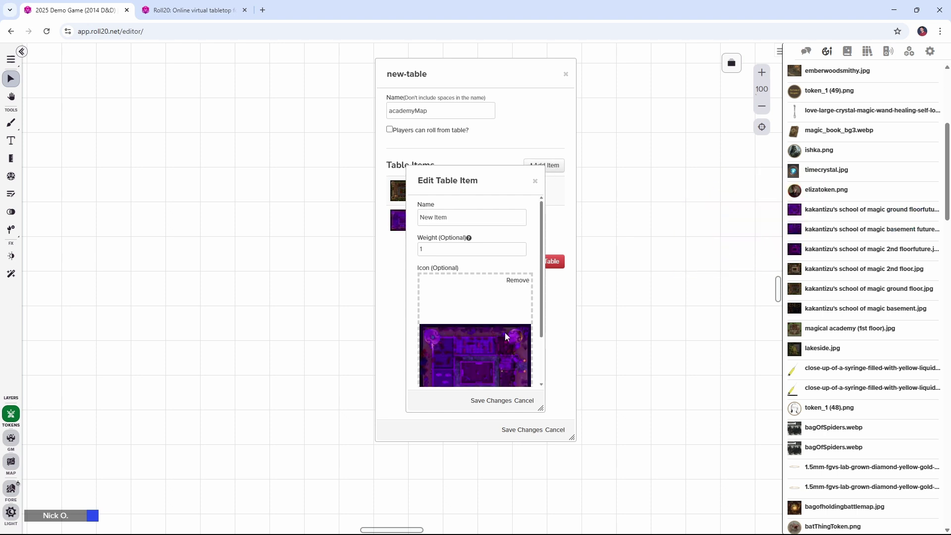
click(499, 402)
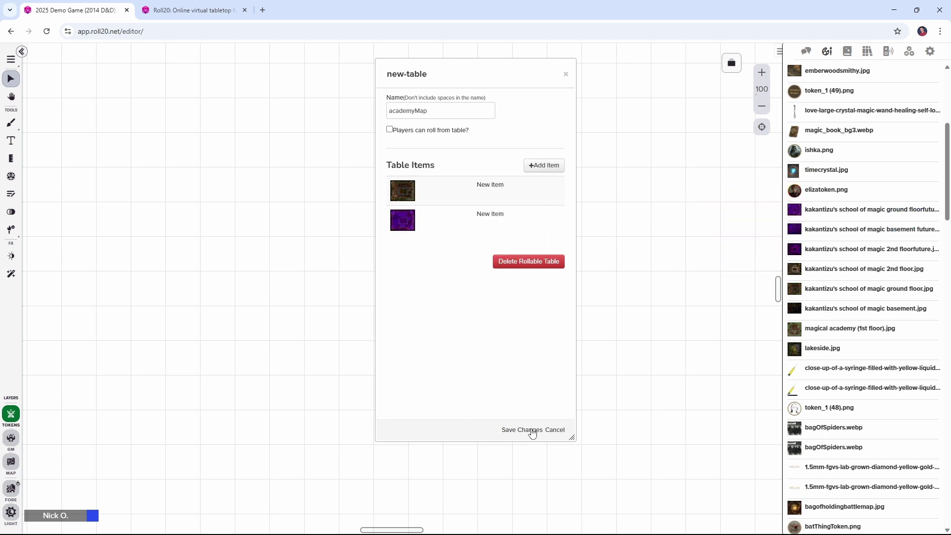
click(533, 431)
Place the academyMap table's token on the map layer, align it with the page corner and enlarge it to cover the page.
click(913, 56)
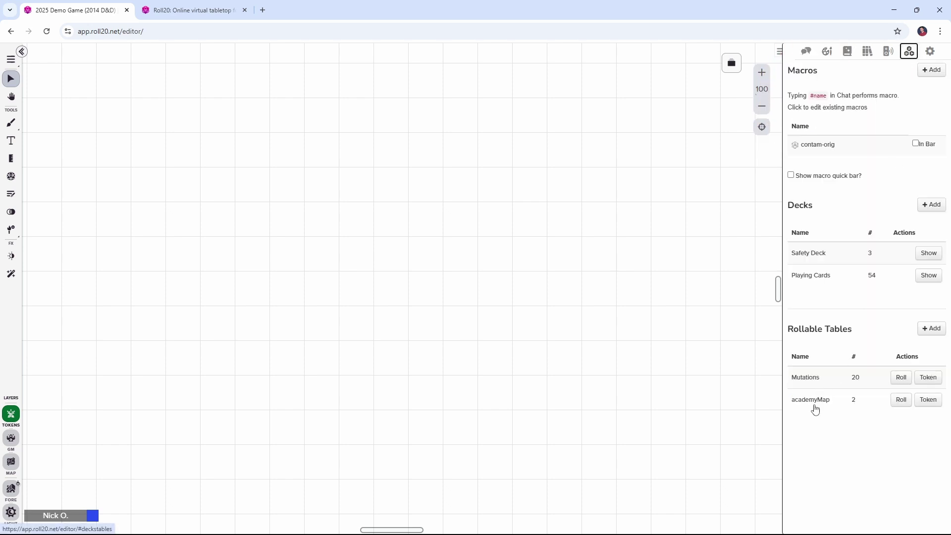
scroll(168, 404, down, 1)
click(11, 469)
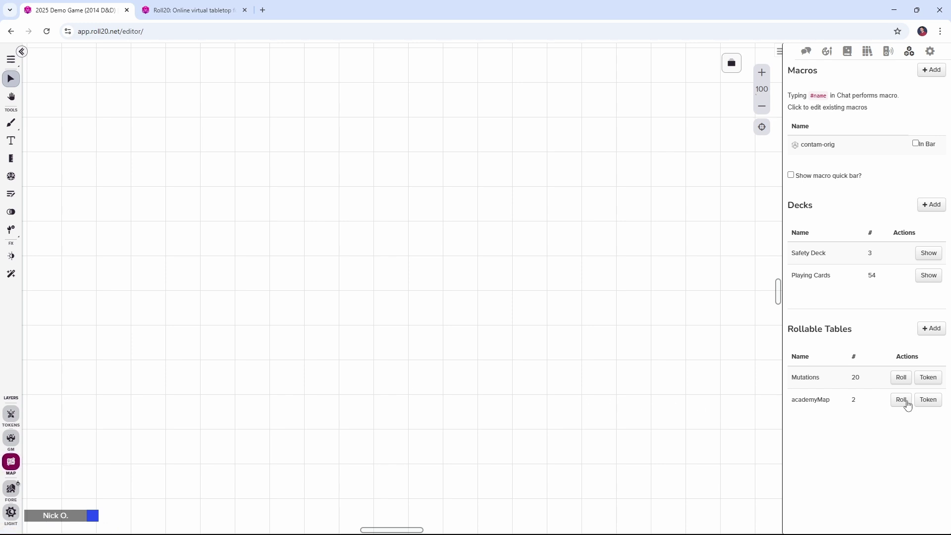
click(930, 402)
click(235, 308)
drag(208, 301, 59, 43)
drag(310, 255, 558, 346)
scroll(360, 233, down, 2)
scroll(356, 227, up, 1)
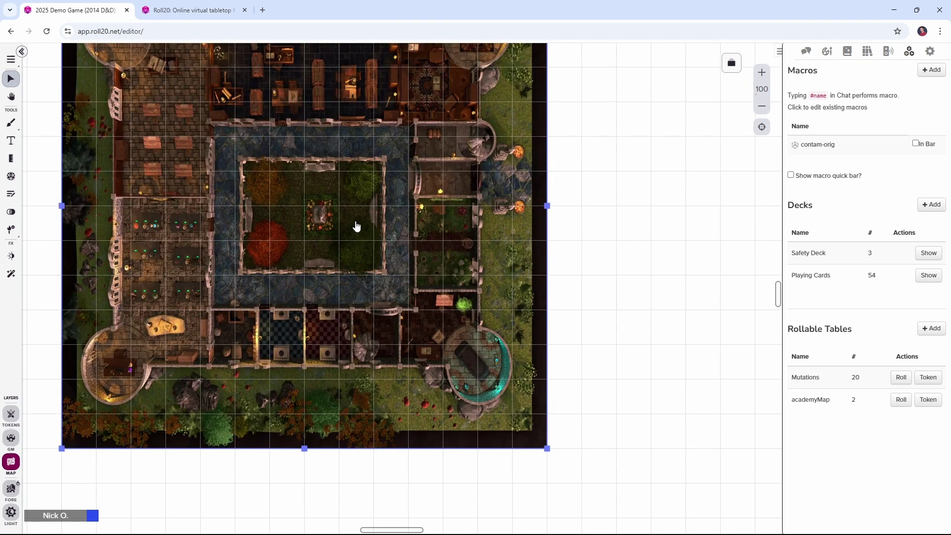
scroll(356, 226, down, 3)
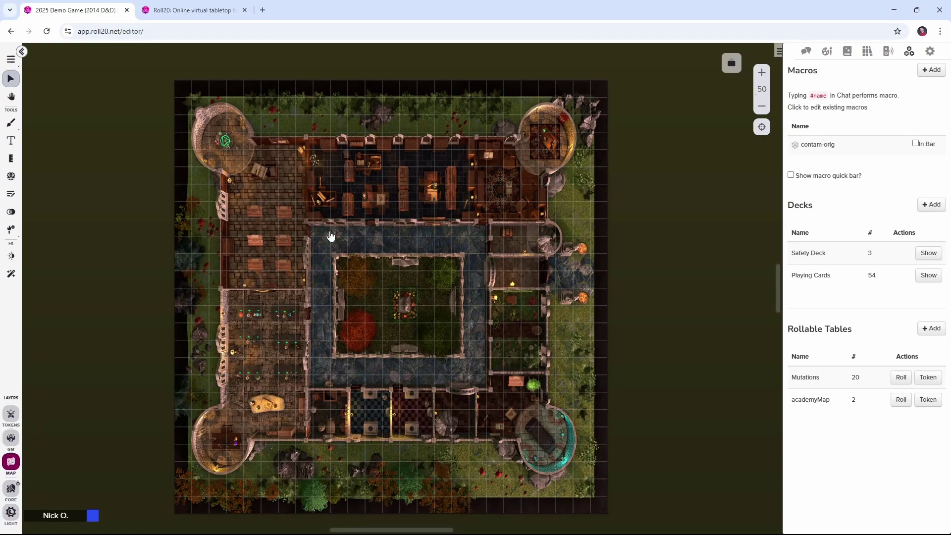
Switch the multi-sided map token to its purple future side.
right_click(375, 227)
mouse_move(442, 408)
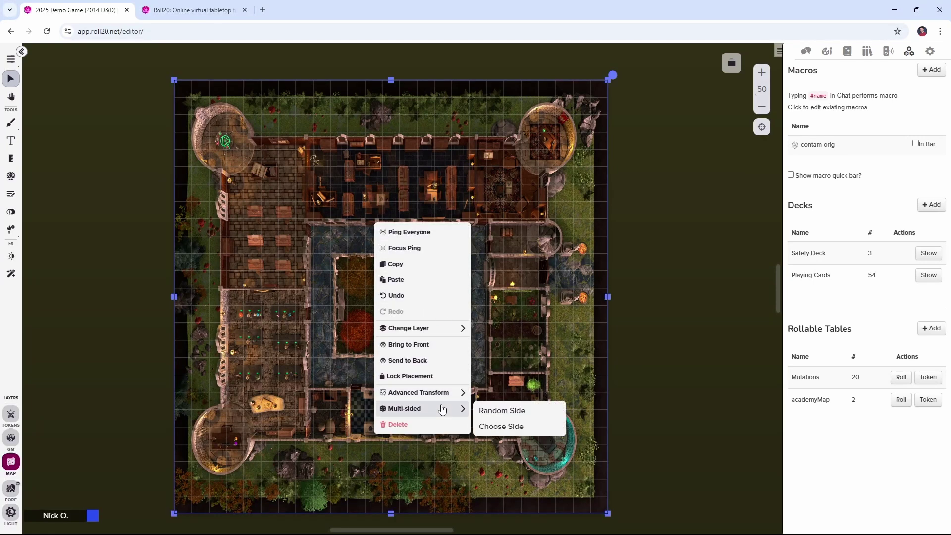
click(519, 425)
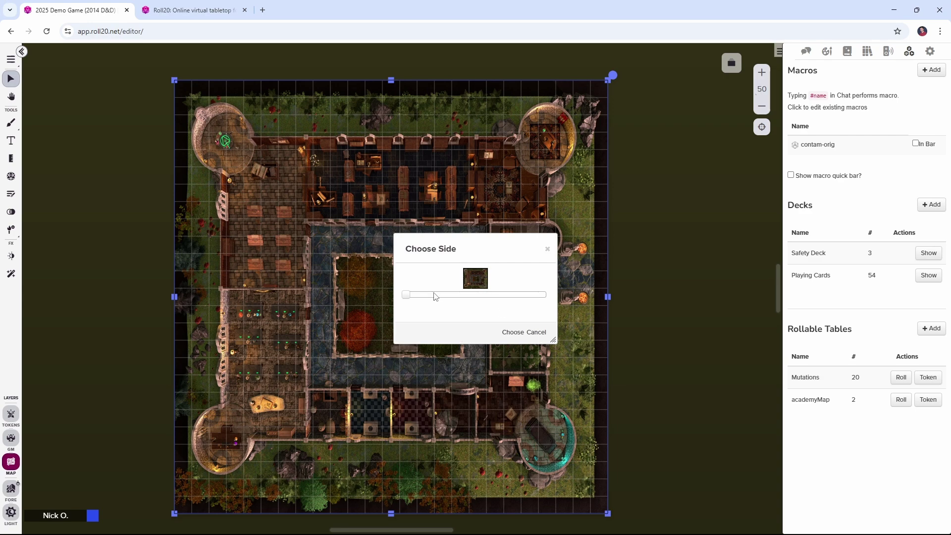
click(532, 295)
click(513, 332)
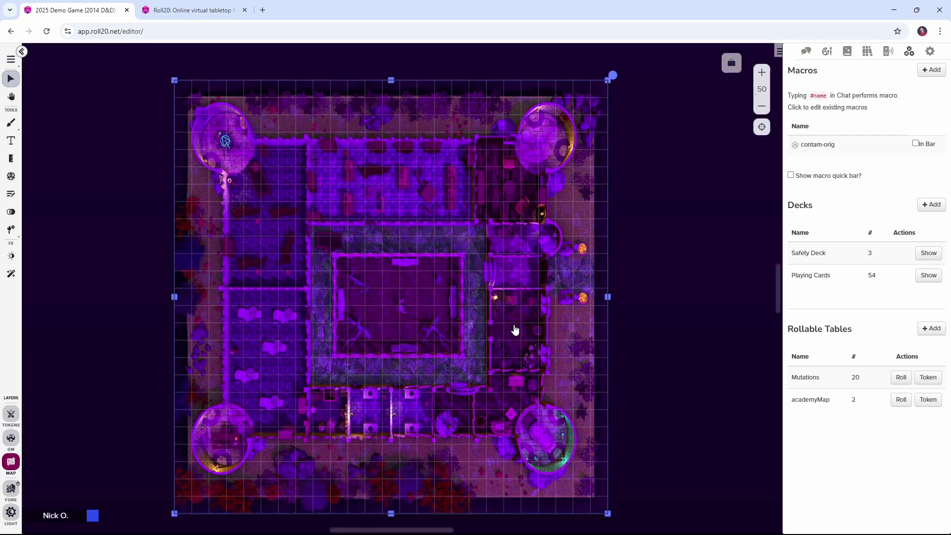
Return the multi-sided map token to its first side, the original ground floor.
right_click(387, 316)
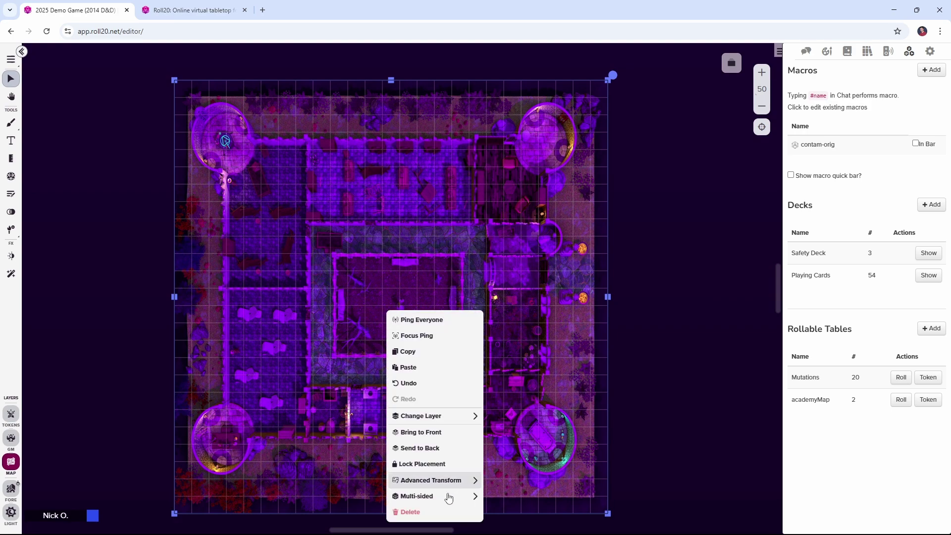
mouse_move(448, 497)
click(526, 516)
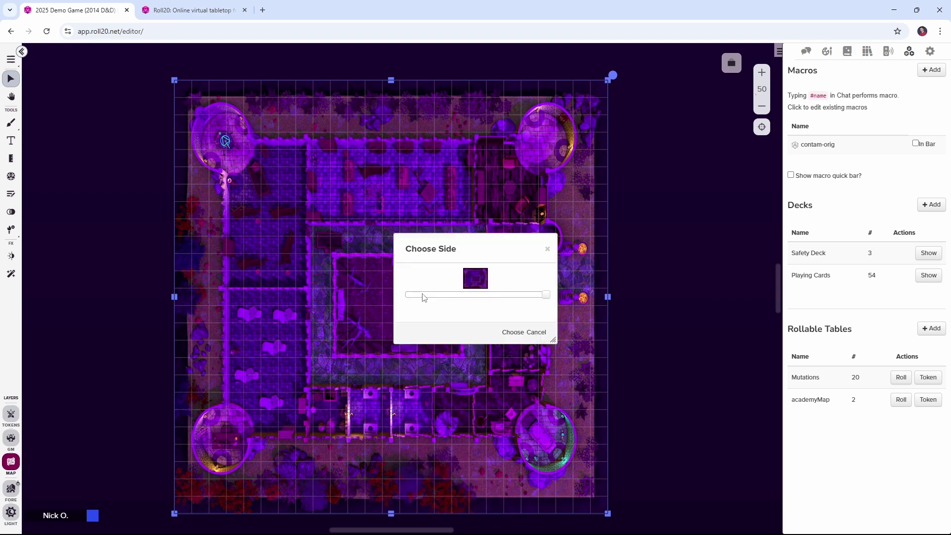
click(418, 295)
click(512, 333)
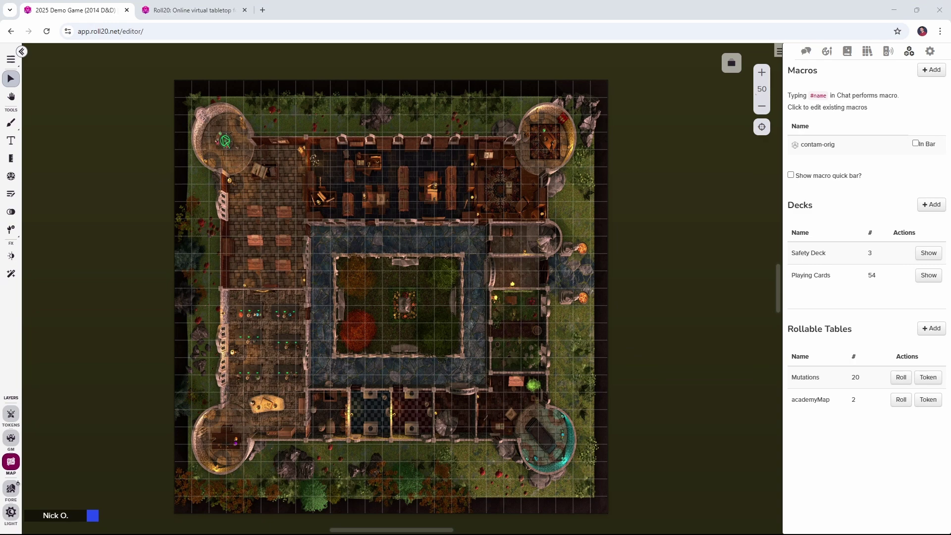
Name the academy map token "map" in its token settings and save the changes.
click(263, 355)
double_click(262, 355)
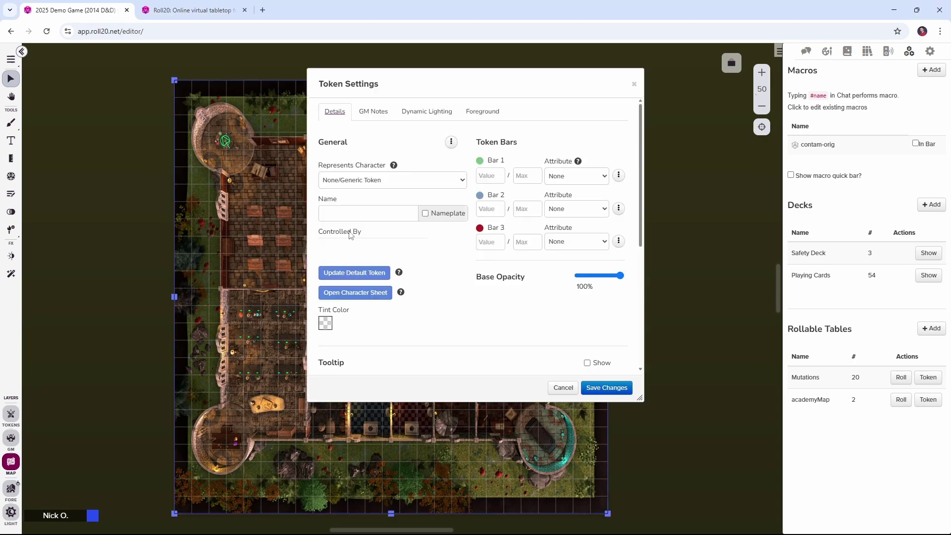
click(352, 217)
text(map)
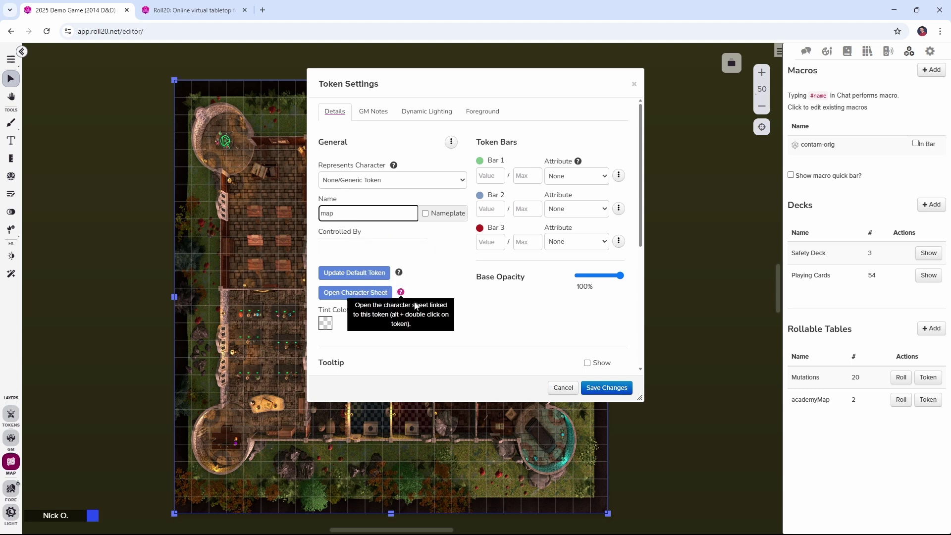
click(617, 393)
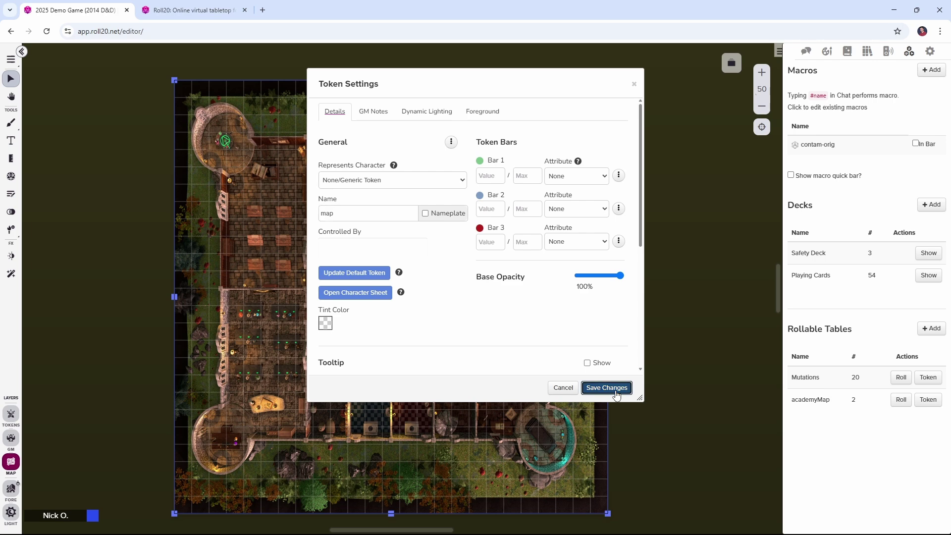
click(616, 393)
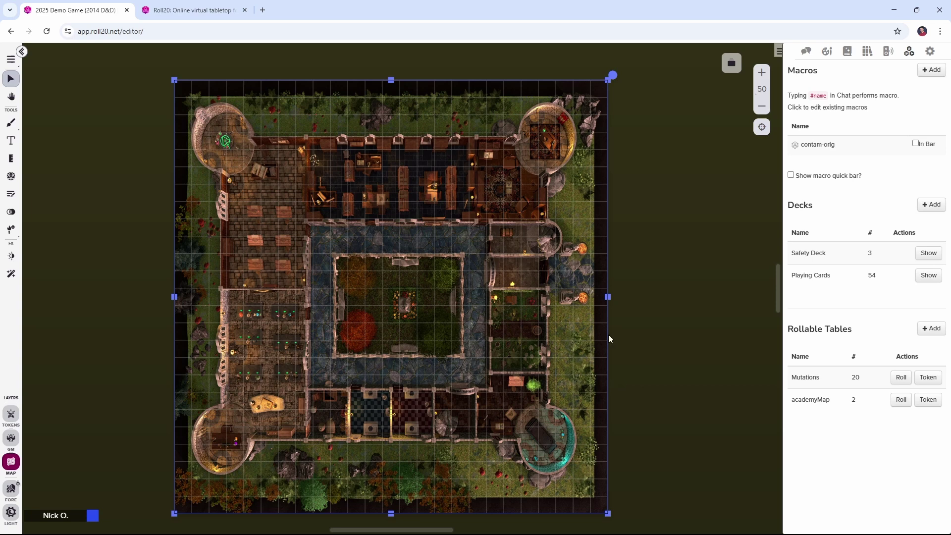
On the token layer, place Elf Child Male 1 and Gnome Child Male 1 in the western rooms and another child token north of the courtyard.
click(12, 414)
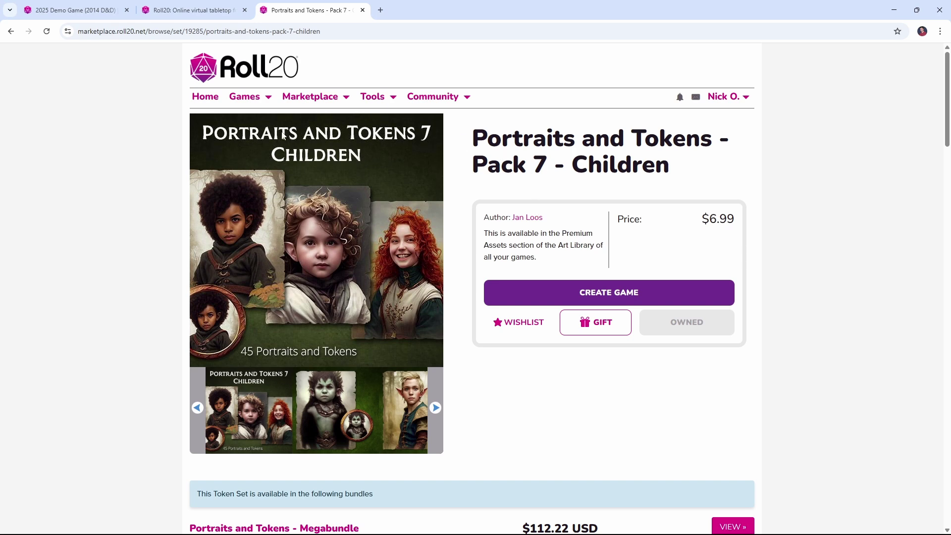
click(96, 15)
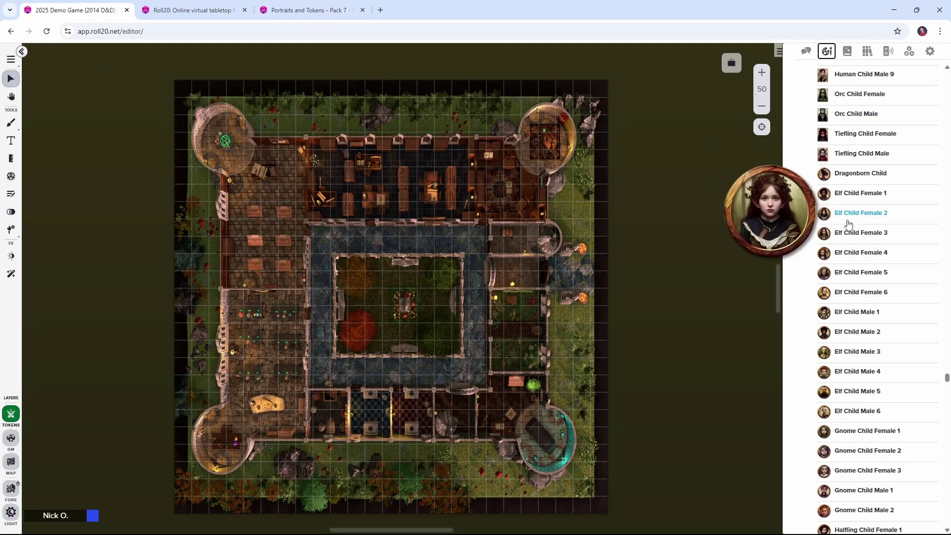
scroll(851, 229, down, 1)
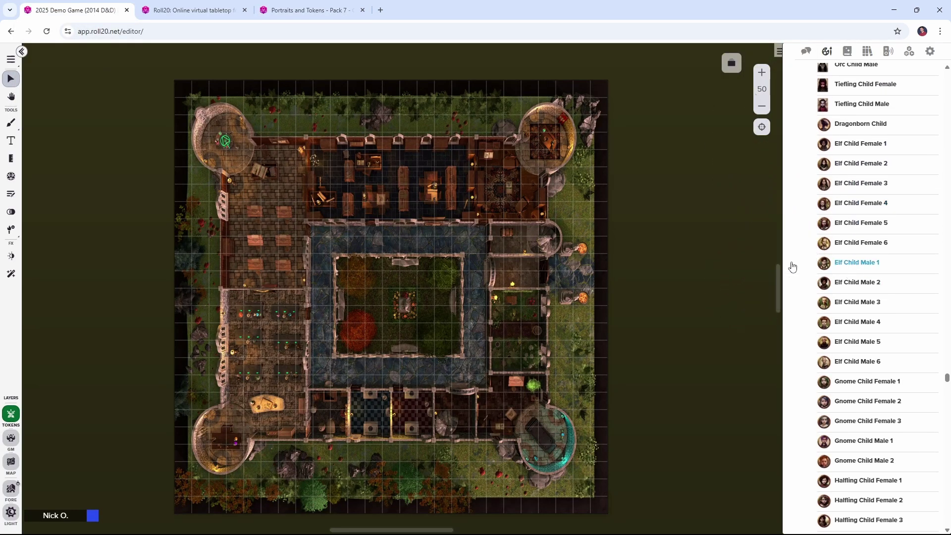
drag(767, 268, 292, 262)
drag(852, 440, 277, 341)
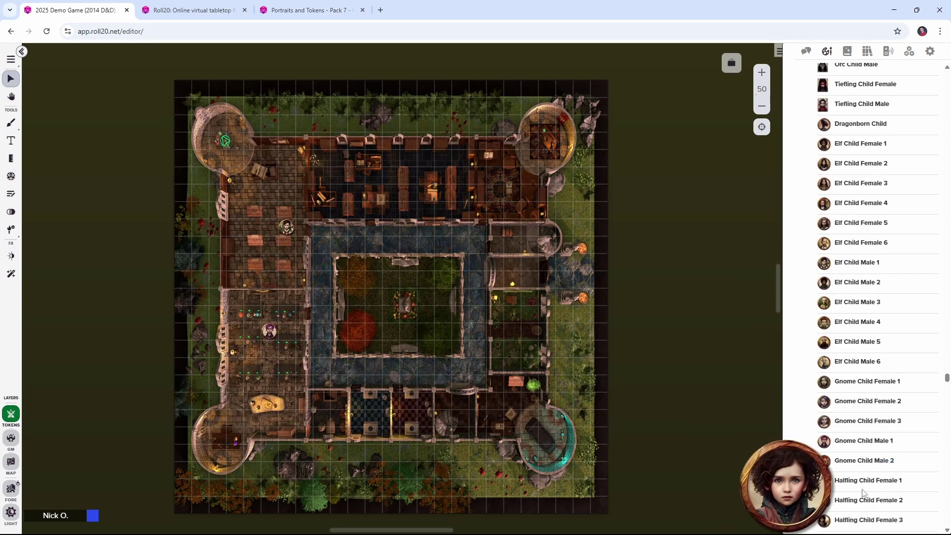
drag(425, 221, 426, 233)
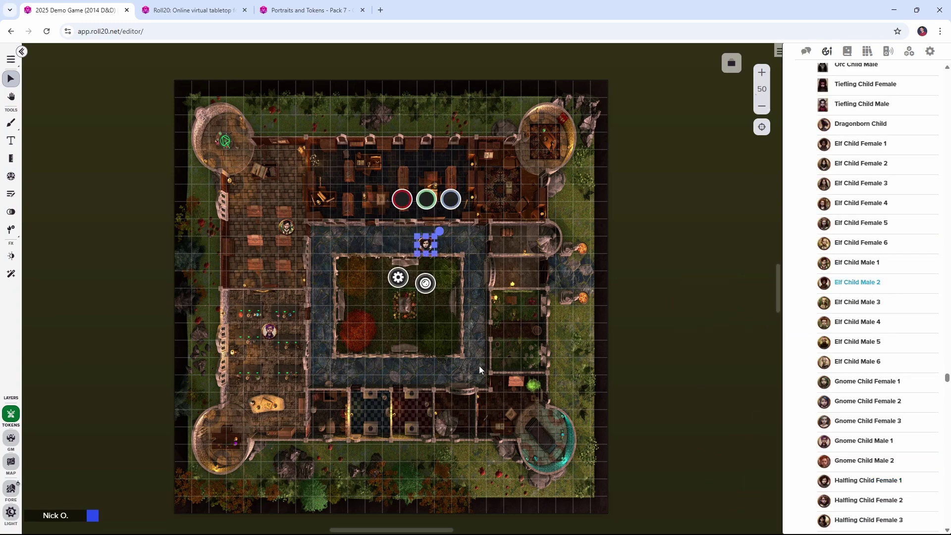
Place another child token at the southeast corner of the courtyard walkway and name the northwestern classroom child token "kid", saving the changes.
drag(477, 371, 478, 367)
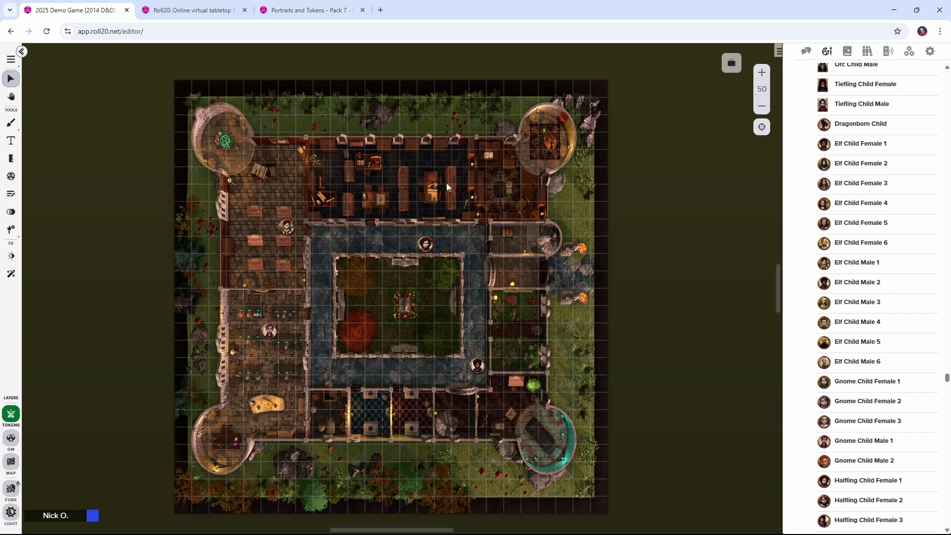
double_click(287, 227)
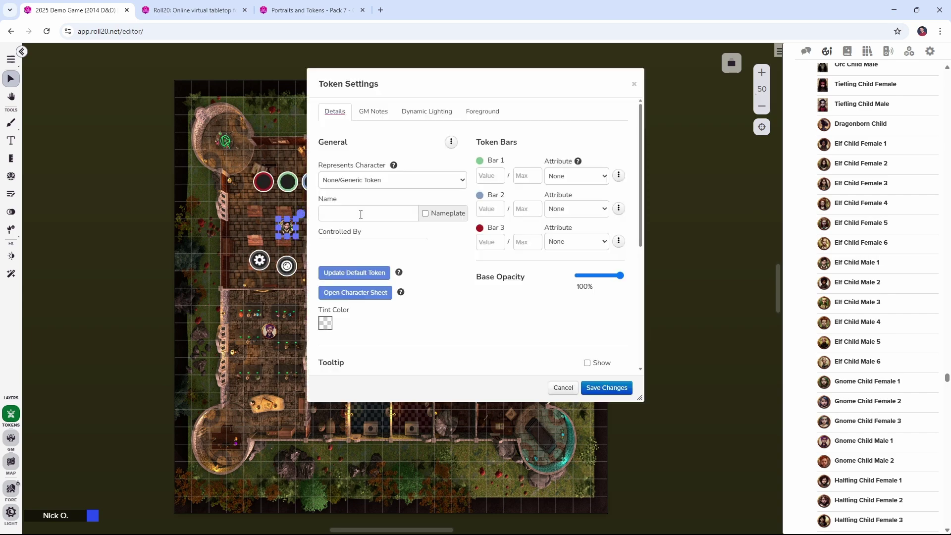
click(361, 214)
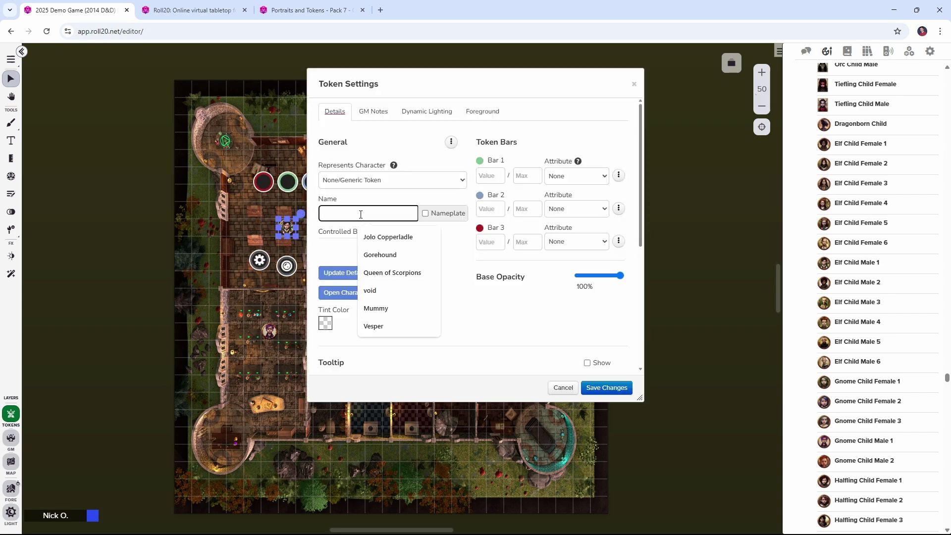
text(kid)
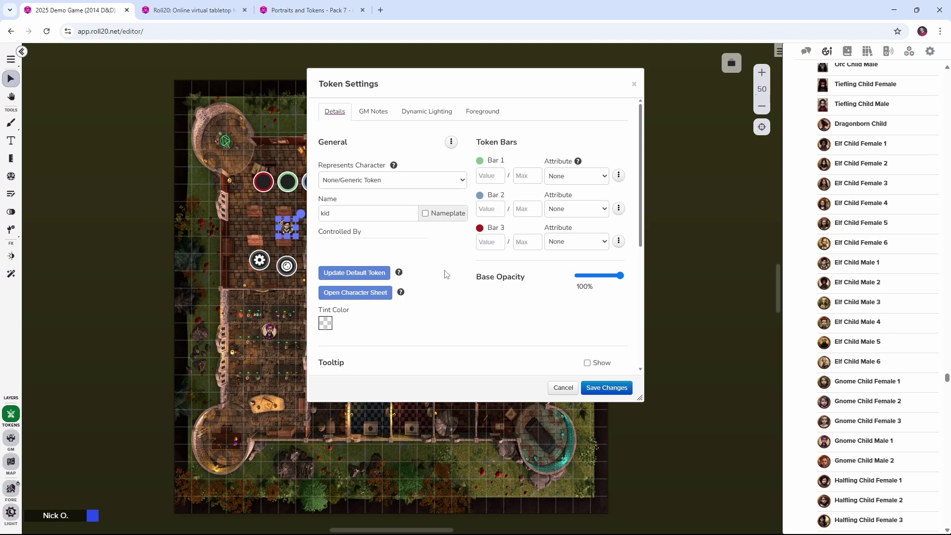
drag(347, 214, 285, 214)
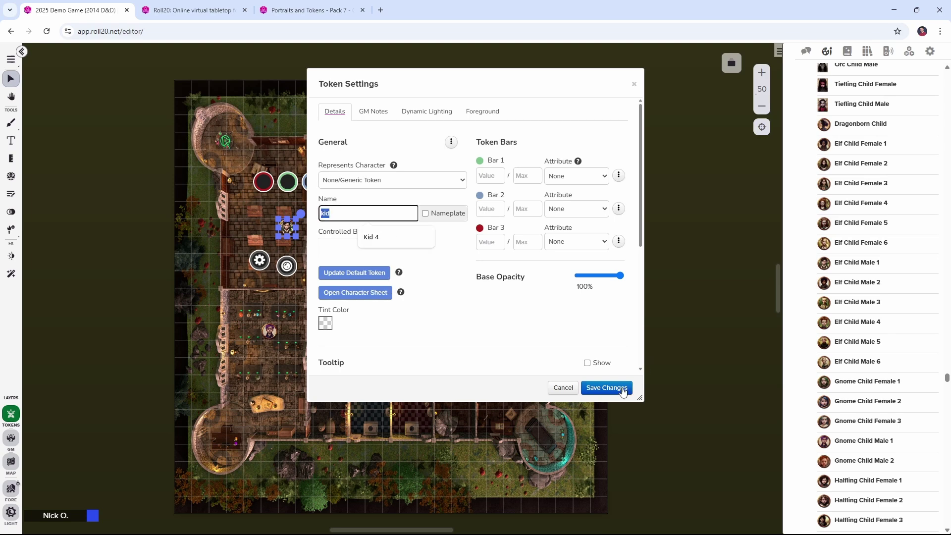
click(607, 388)
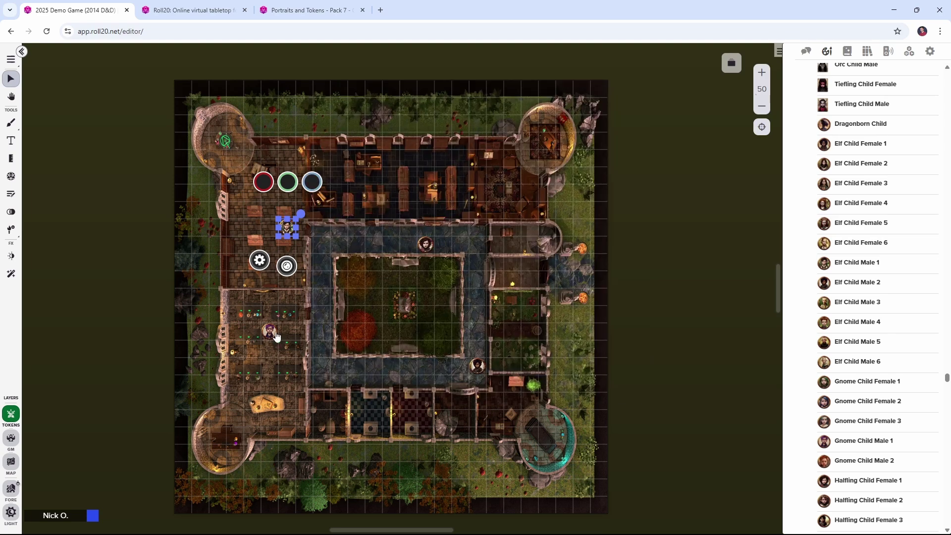
Name the gnome child token in the western potion room "kid" and save the changes.
double_click(270, 331)
click(347, 214)
text(kid)
click(603, 389)
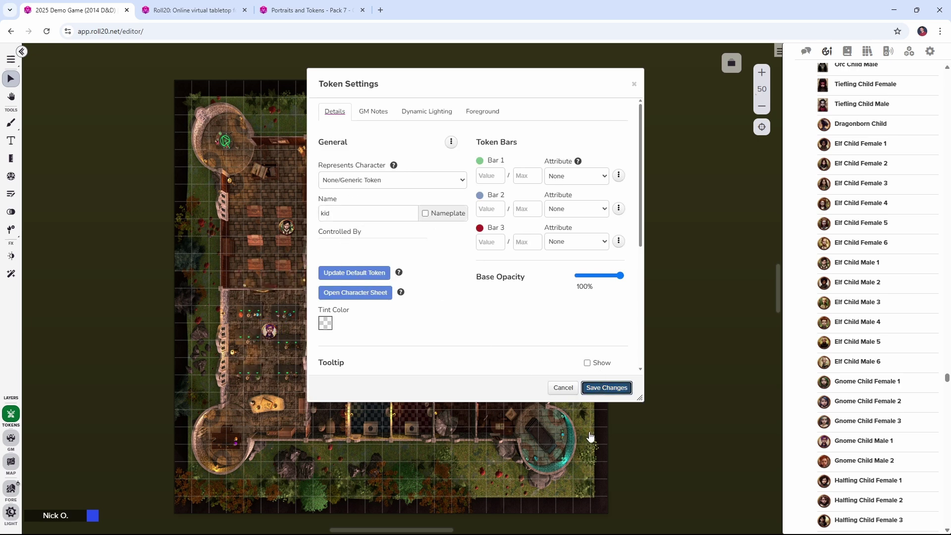
Place one token from the Nobles set in the northwestern classroom and another in the northeastern carpeted room.
click(344, 245)
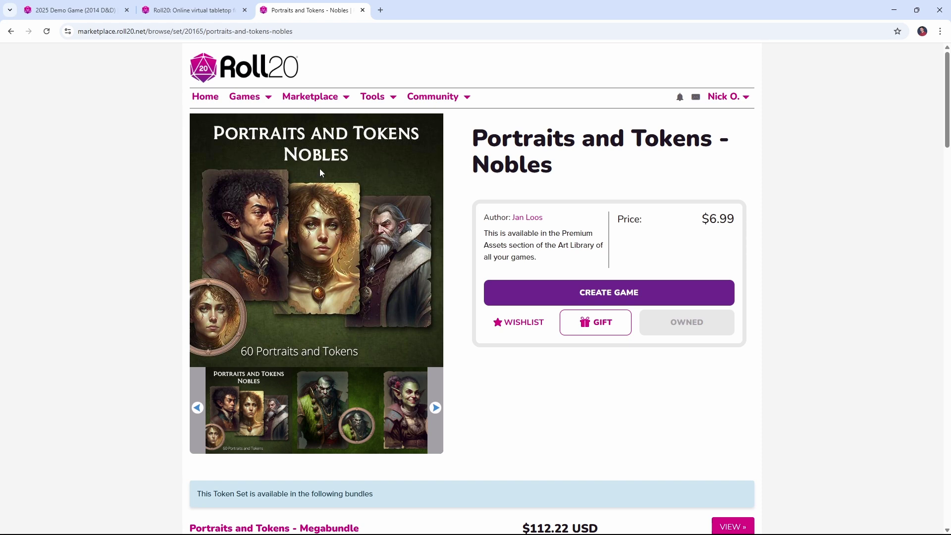
click(75, 10)
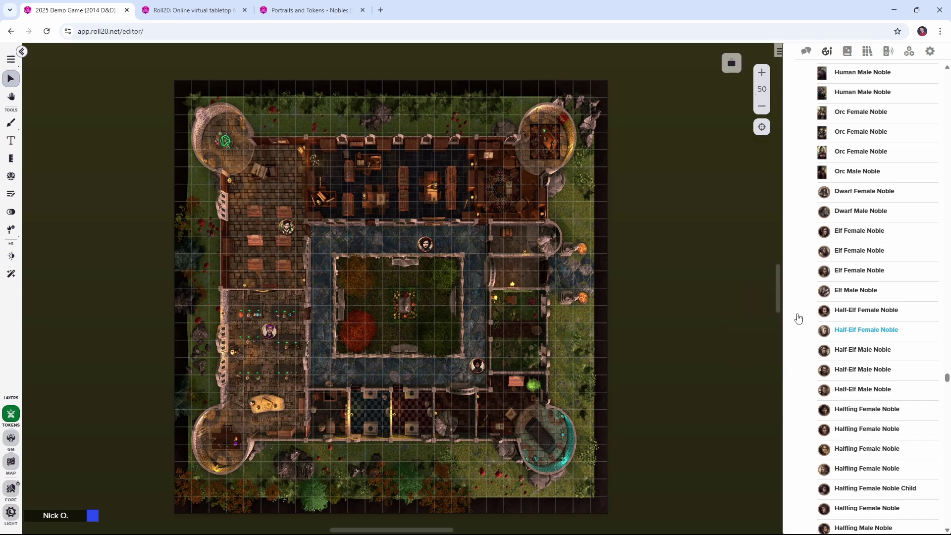
drag(296, 248, 276, 276)
drag(597, 343, 515, 198)
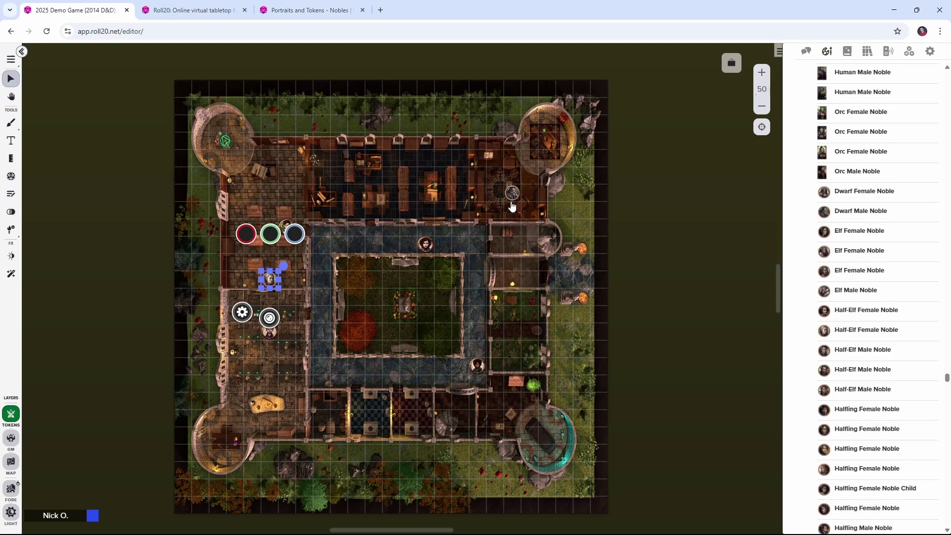
Name the noble token in the northeastern carpeted room "faculty" in its token settings and save the changes.
double_click(512, 194)
click(342, 212)
text(faculty)
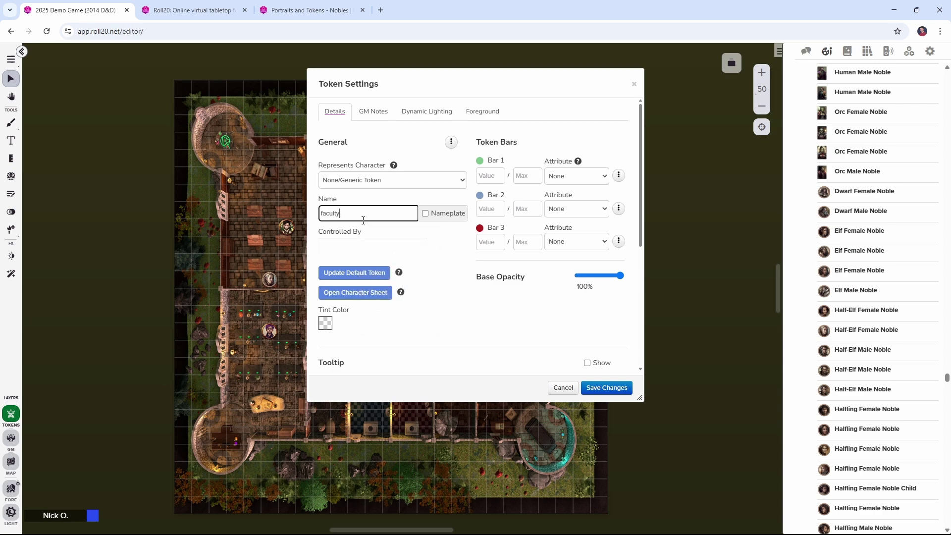
click(601, 389)
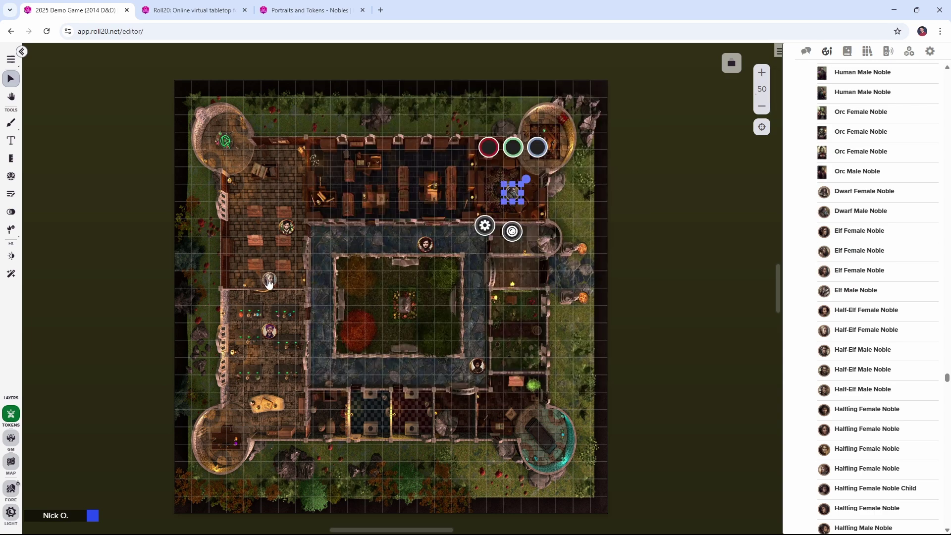
click(268, 282)
click(353, 268)
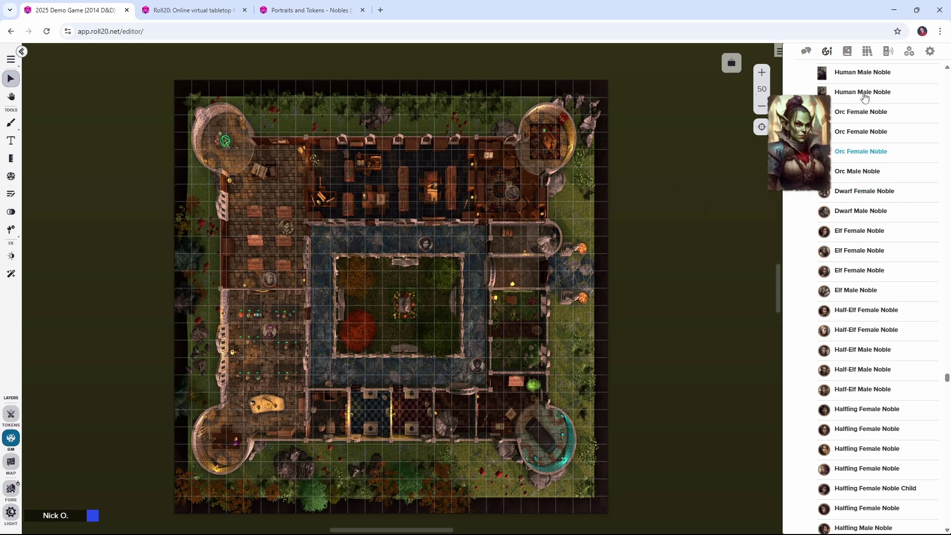
Search the compendium for "haze", place a Haze Husk on the walkway east of the courtyard on the GM layer, and close its sheet.
click(868, 52)
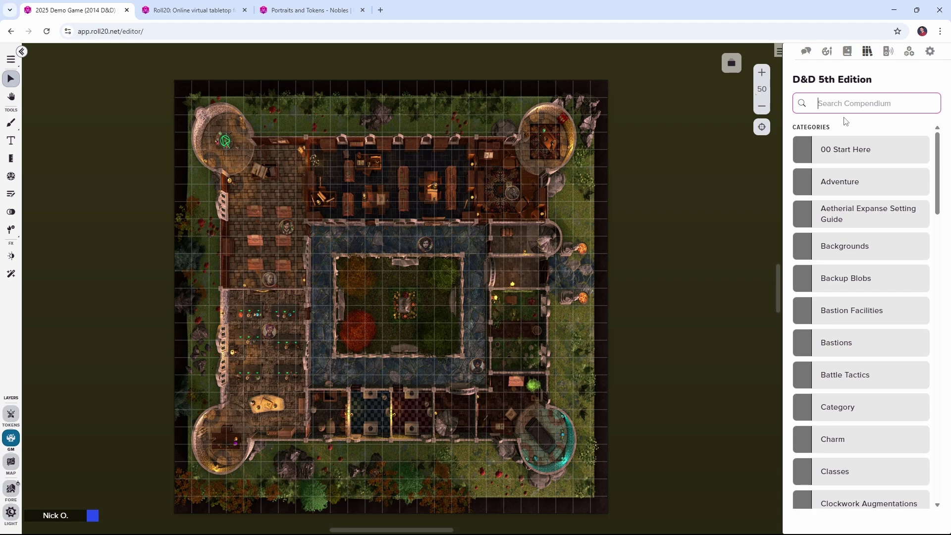
text(haze)
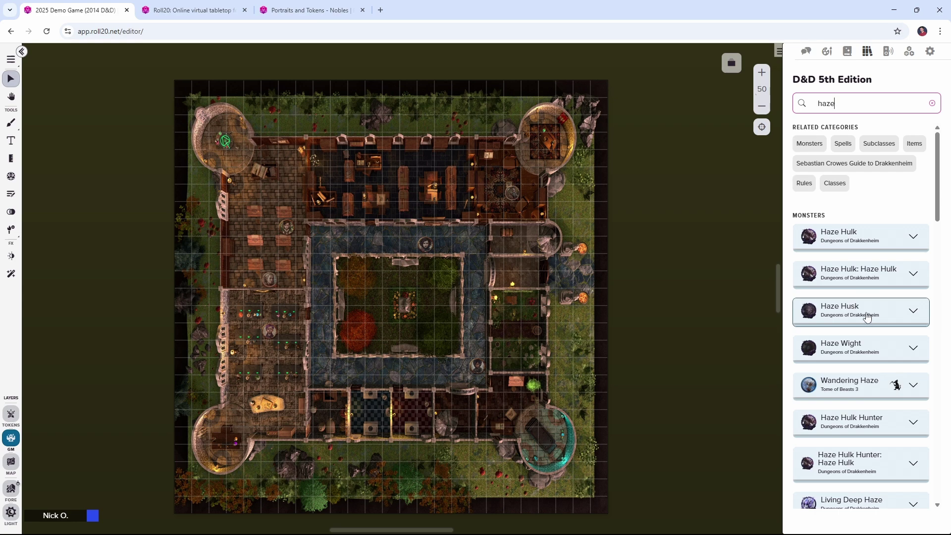
drag(866, 320, 510, 322)
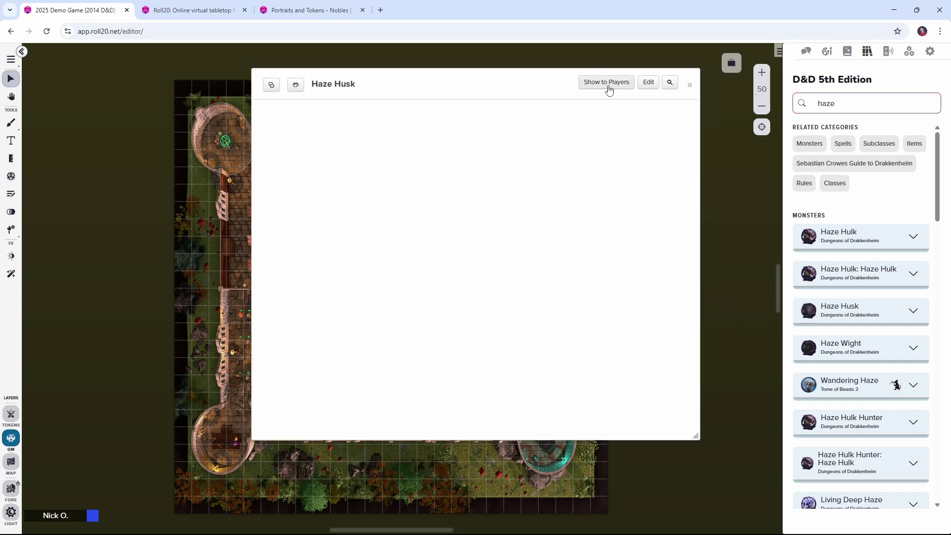
click(690, 84)
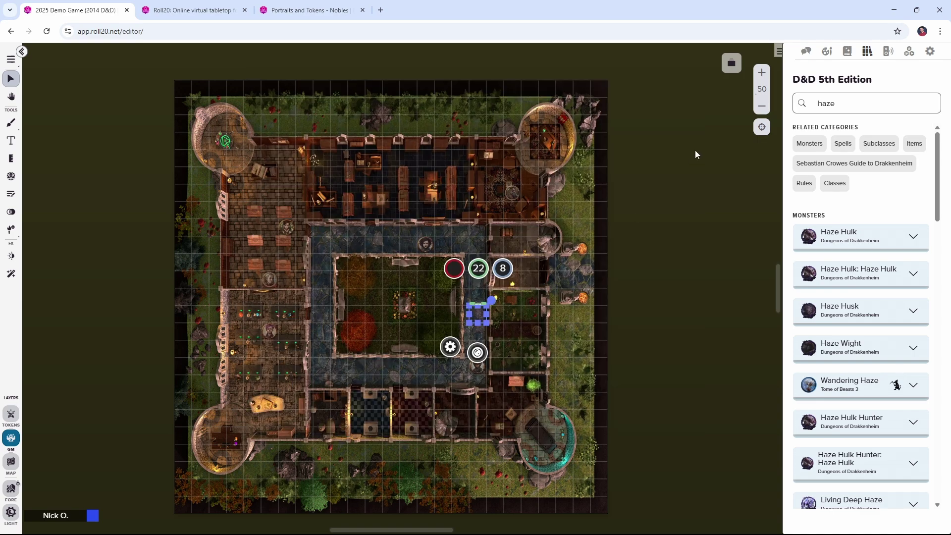
Duplicate the Haze Husk token into the courtyard's northwest corner, the northeastern carpeted room and the western potion room.
click(761, 72)
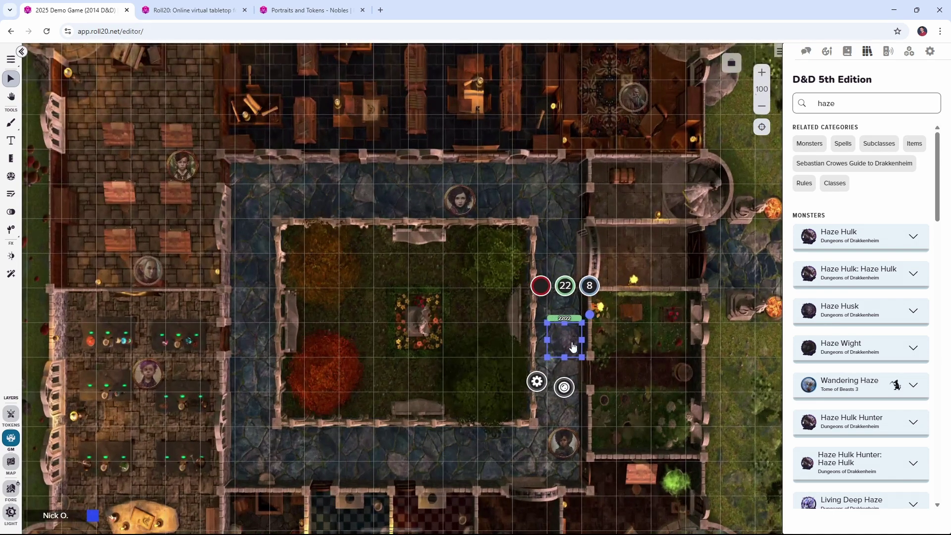
mouse_move(574, 347)
mouse_down()
mouse_move(555, 347)
mouse_move(573, 347)
mouse_up()
key(ctrl+c)
key(ctrl+v)
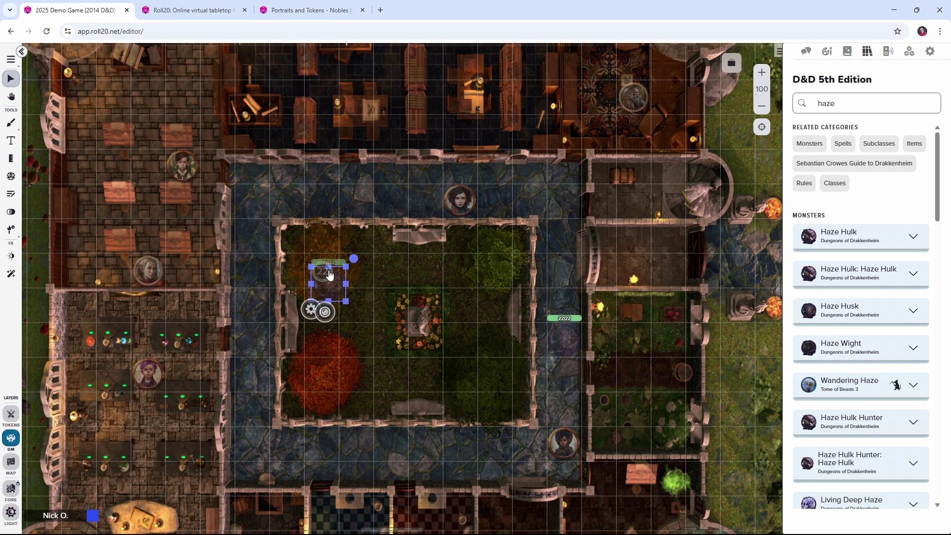
click(602, 108)
key(ctrl+v)
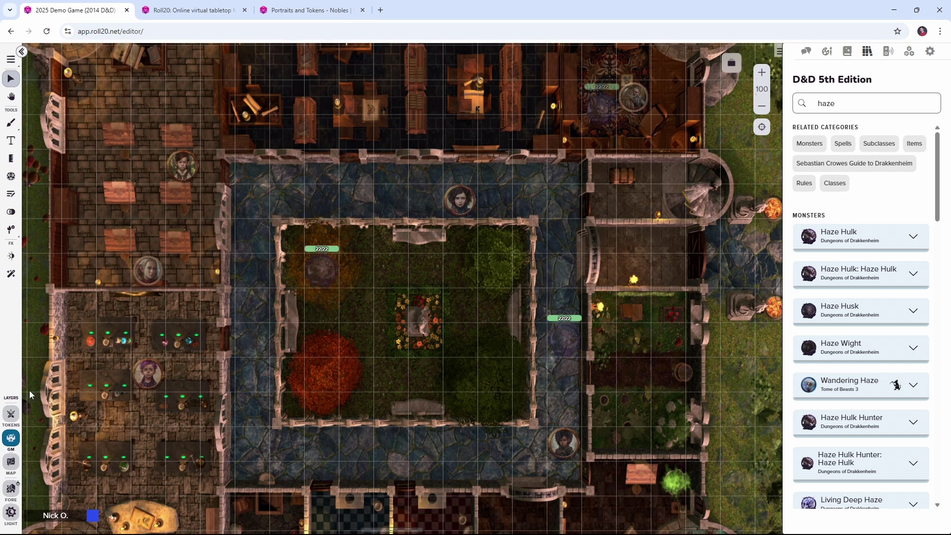
key(ctrl+v)
click(601, 112)
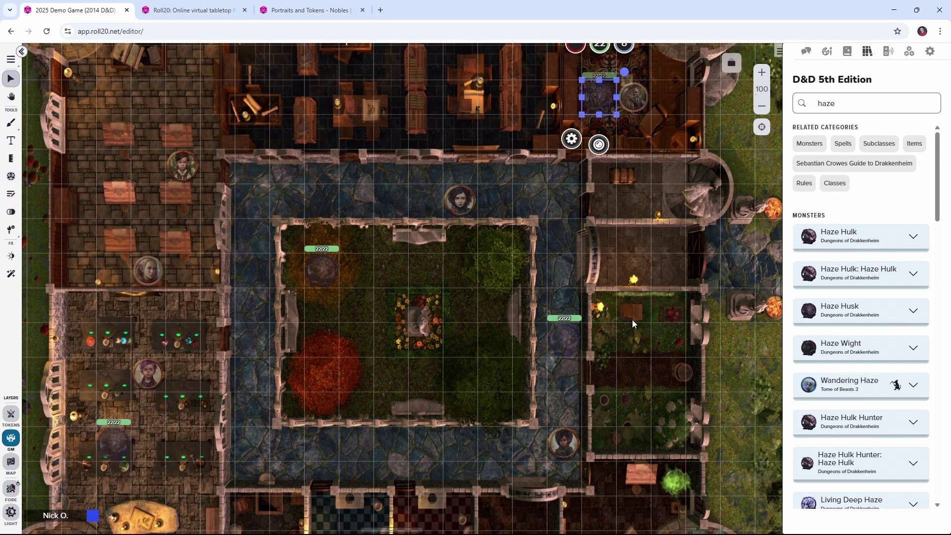
Add a Haze Hulk in the courtyard's southeast corner and a Haze Wight on the northwestern part of the walkway.
drag(867, 236, 448, 342)
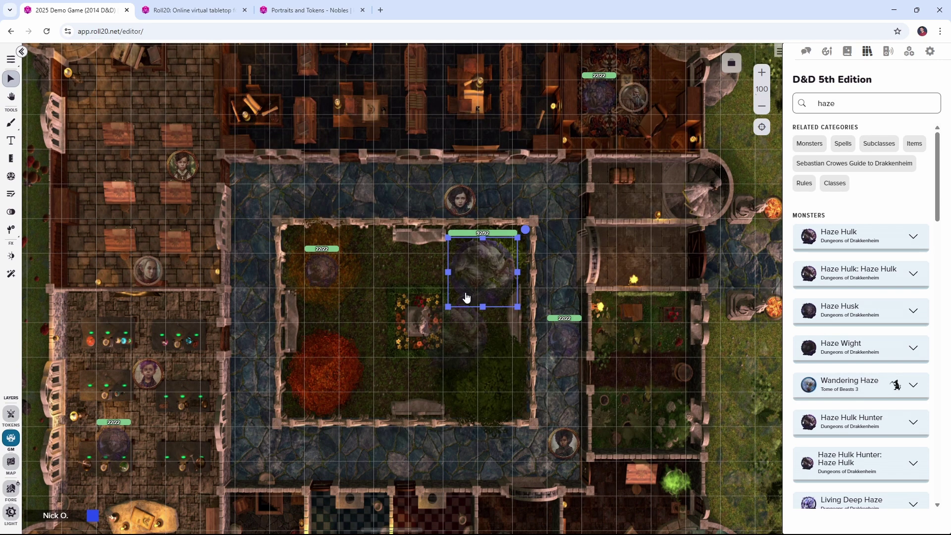
drag(464, 291, 474, 409)
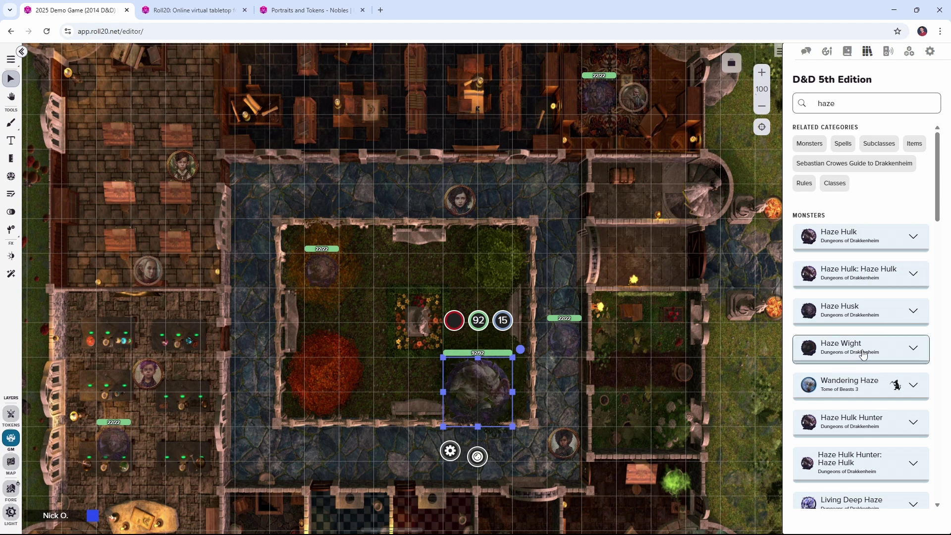
drag(863, 354, 287, 201)
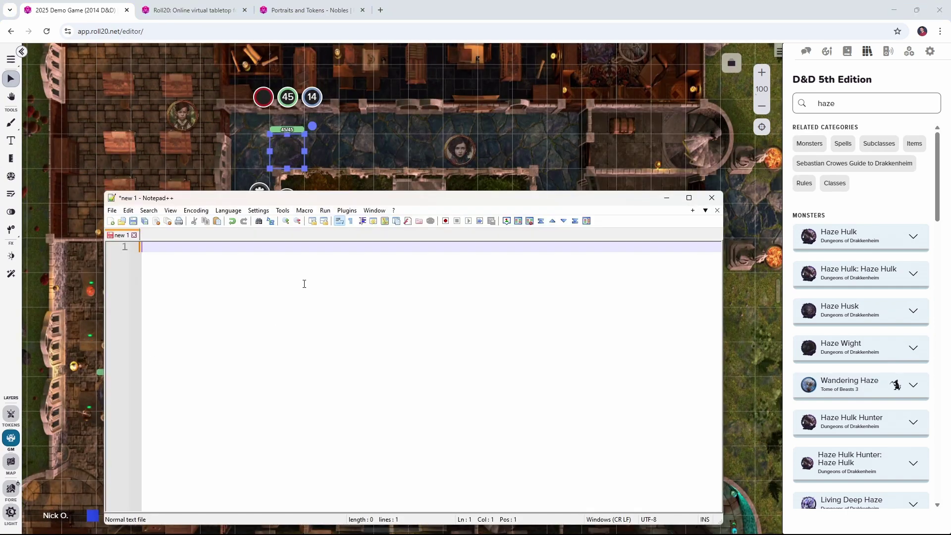
In Notepad++, write the heading "The Future" followed by the line "!token-mod --set currentside|2 {&select map,+layer=map}".
text(The Future)
key(Return)
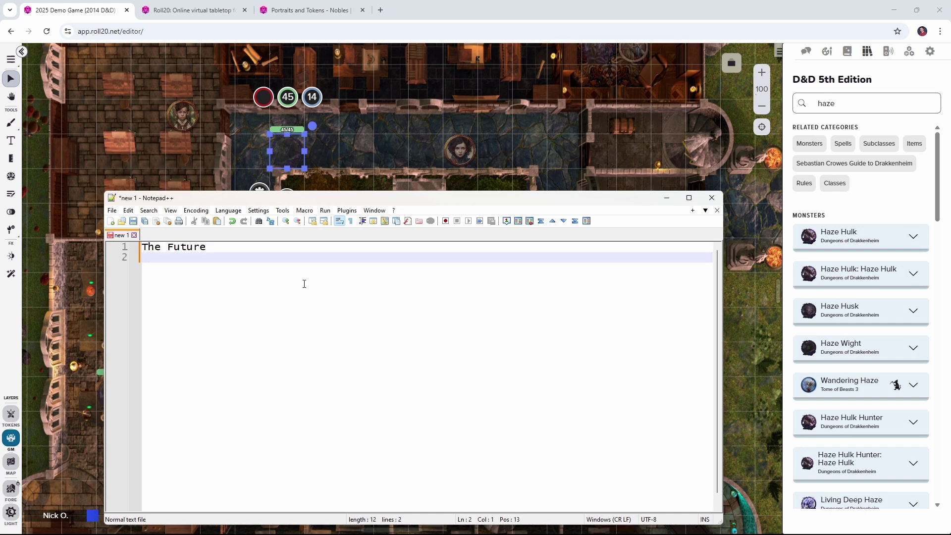
click(895, 385)
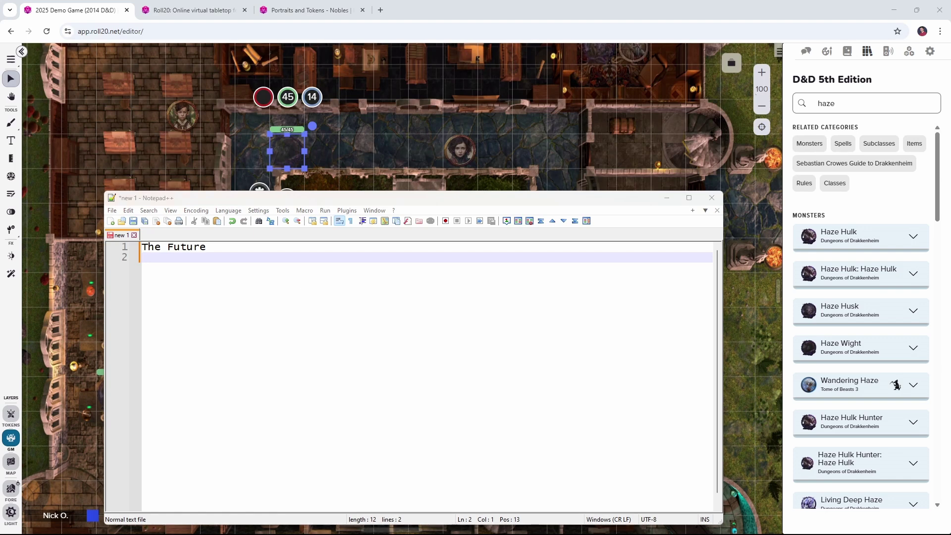
click(171, 290)
key(ctrl+v)
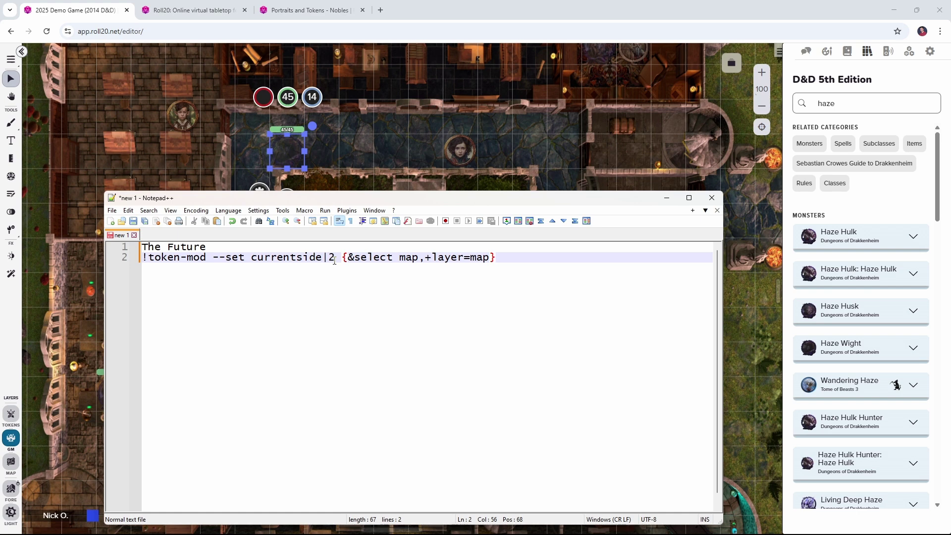
Examine the first command's currentside setting and its {&select map,+layer=map} token selection.
drag(334, 261, 142, 262)
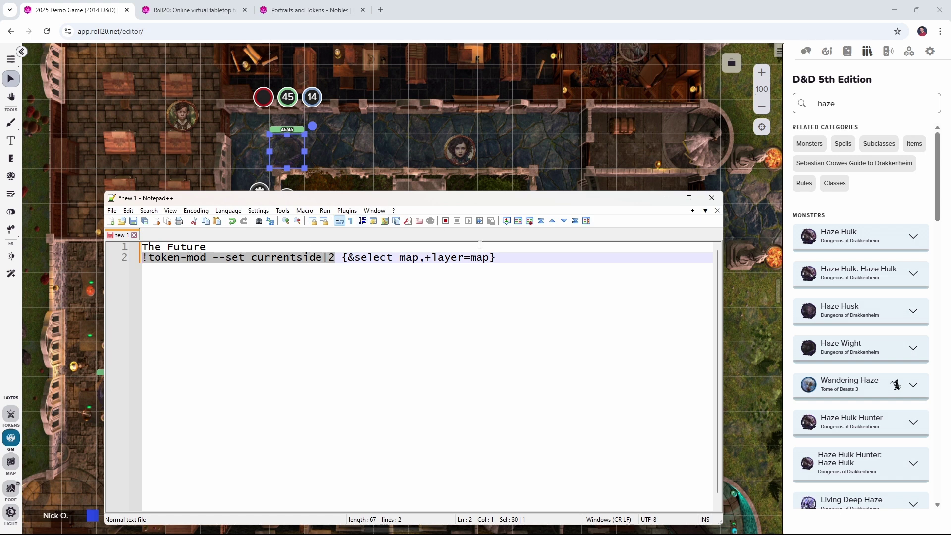
drag(498, 257, 342, 257)
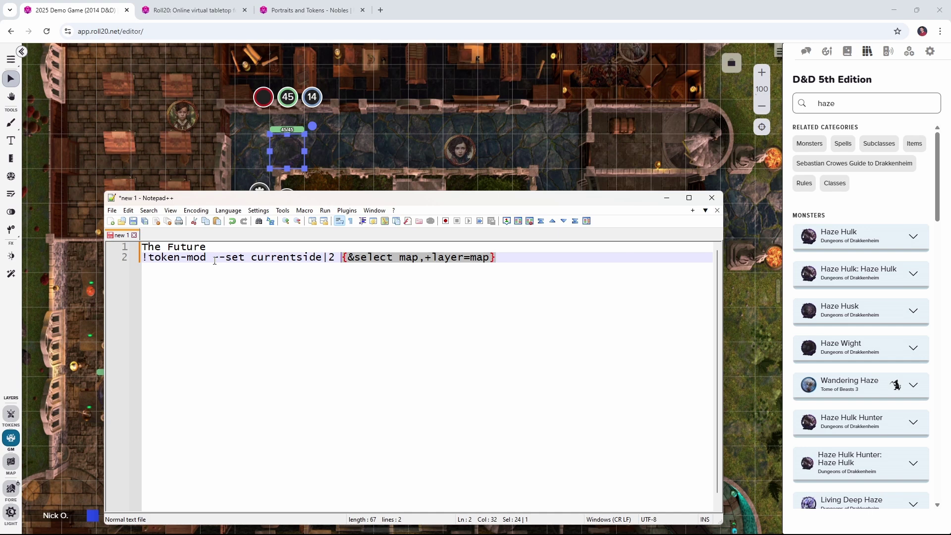
key(End)
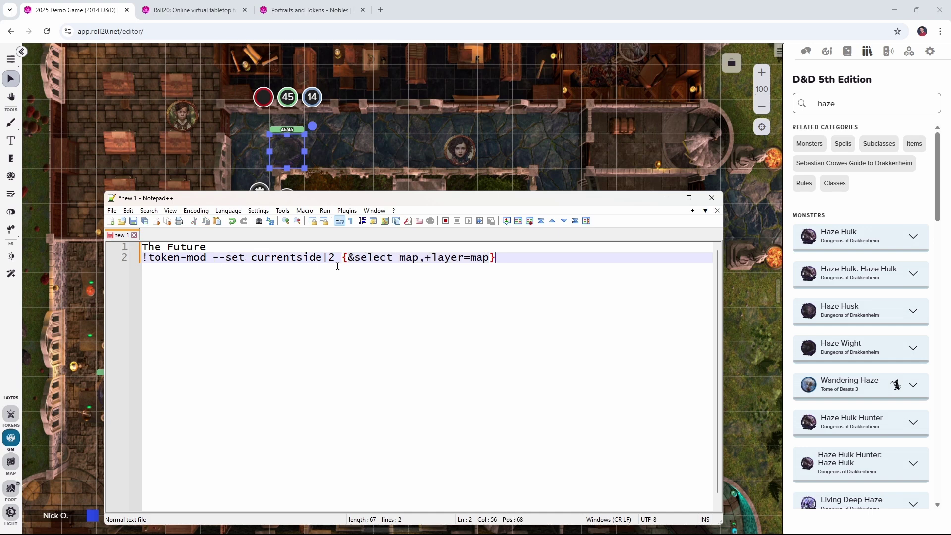
Add the line "!token-mod --set layer|gmlayer {&select kid*,faculty*}" below the first command and highlight its kid* and faculty* name patterns.
click(896, 385)
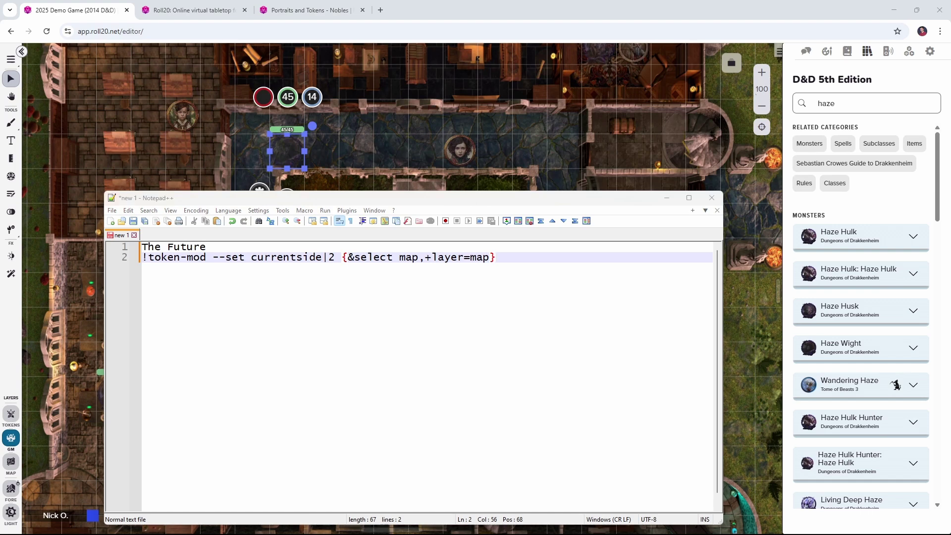
click(502, 286)
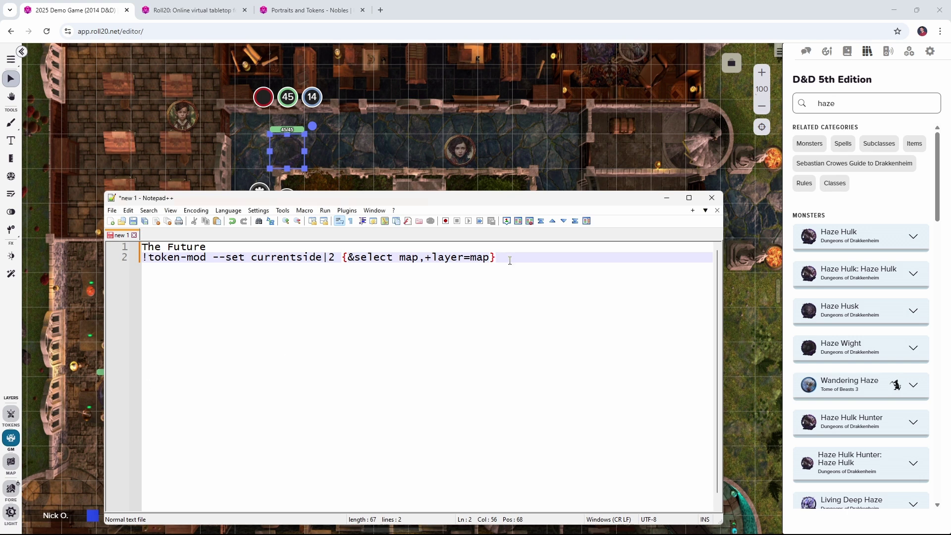
key(Return)
key(ctrl+v)
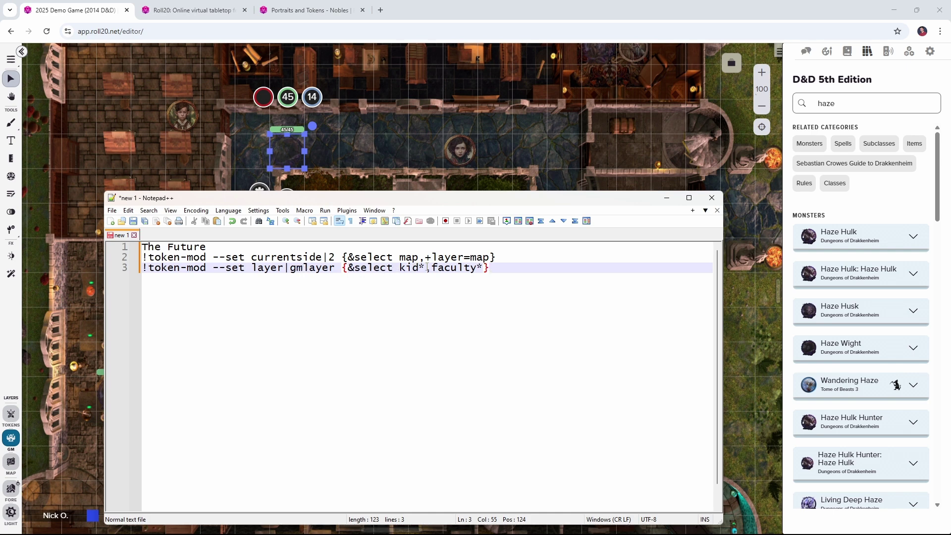
drag(425, 268, 399, 268)
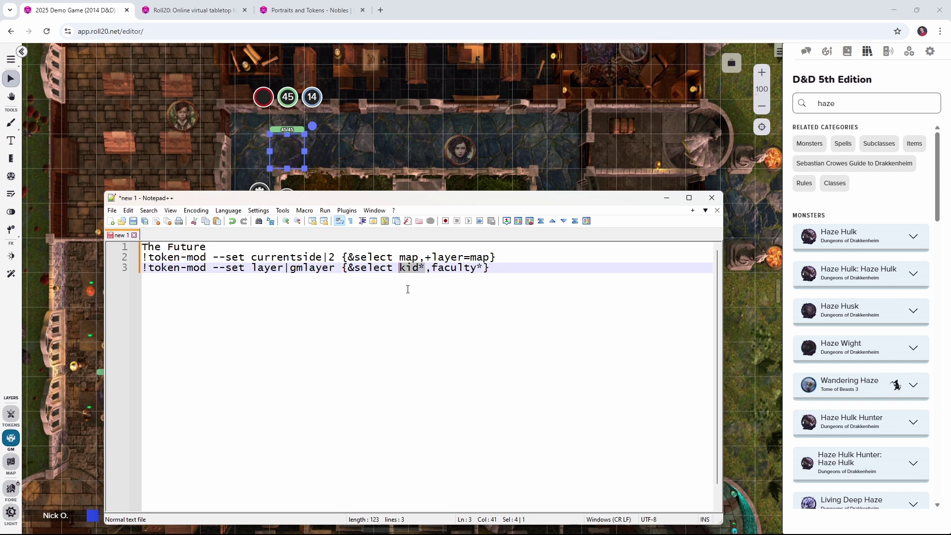
drag(483, 269, 432, 268)
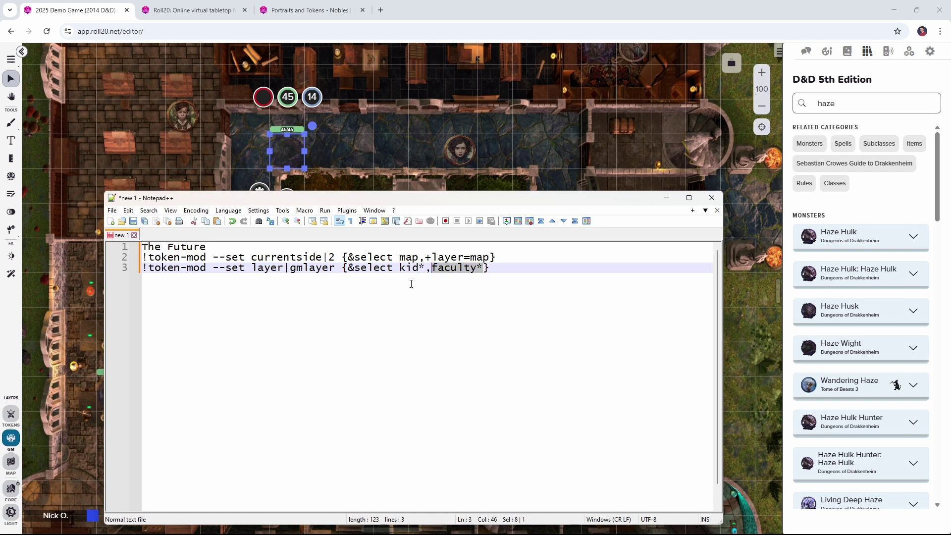
Examine the asterisk wildcard after kid in the second command's token selection.
click(417, 270)
drag(423, 267, 419, 268)
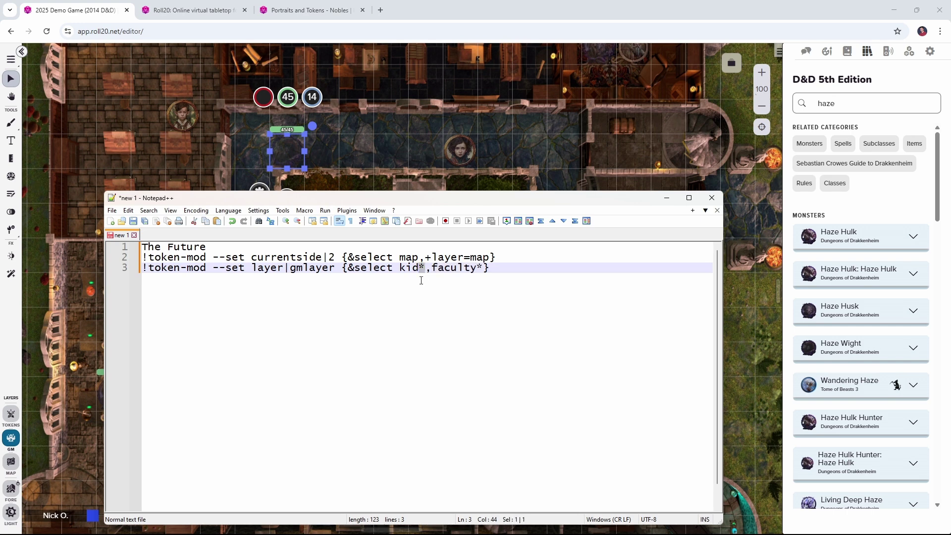
key(End)
drag(419, 270, 426, 270)
Try appending a single exact token name after faculty* in the second command's selection, and remove it again.
click(489, 269)
text(,B)
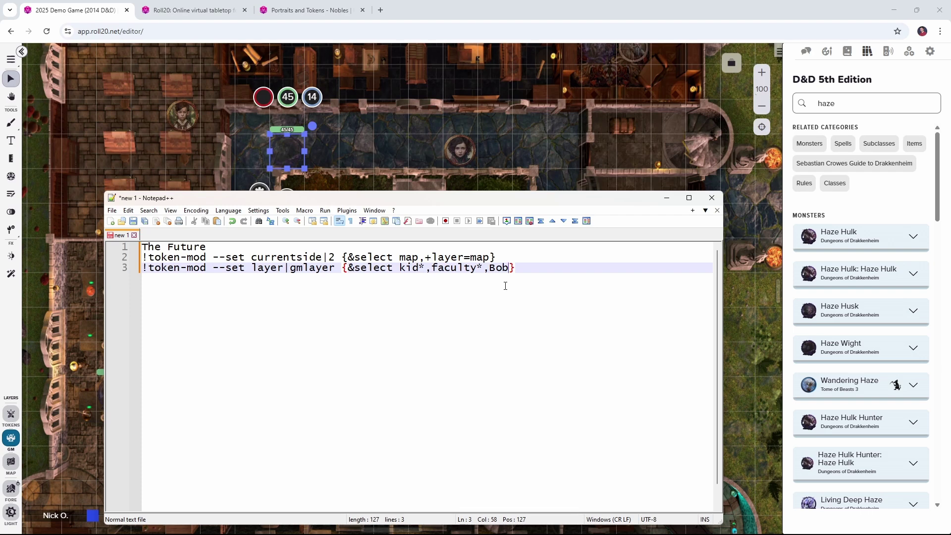
key(BackSpace)
key(BackSpace)
key(BackSpace)
key(BackSpace)
Add the line "!token-mod --set layer|objects {&select Haze*,+layer=gmlayer}" as the third command under The Future.
drag(426, 272, 419, 272)
click(896, 385)
click(518, 287)
key(Return)
key(ctrl+v)
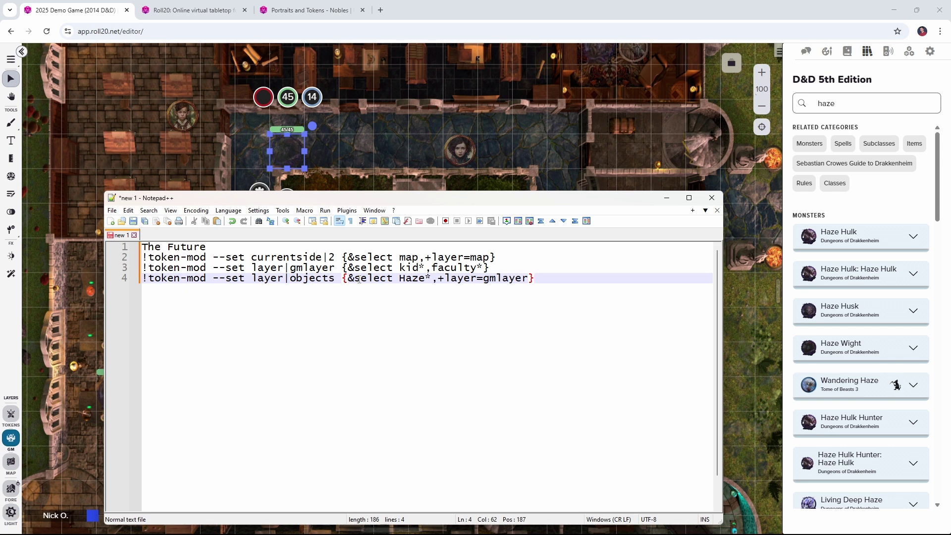
Try adding the name patterns Zombie* and WightS* after Haze* in the third command, and delete them again.
click(434, 286)
text(,)
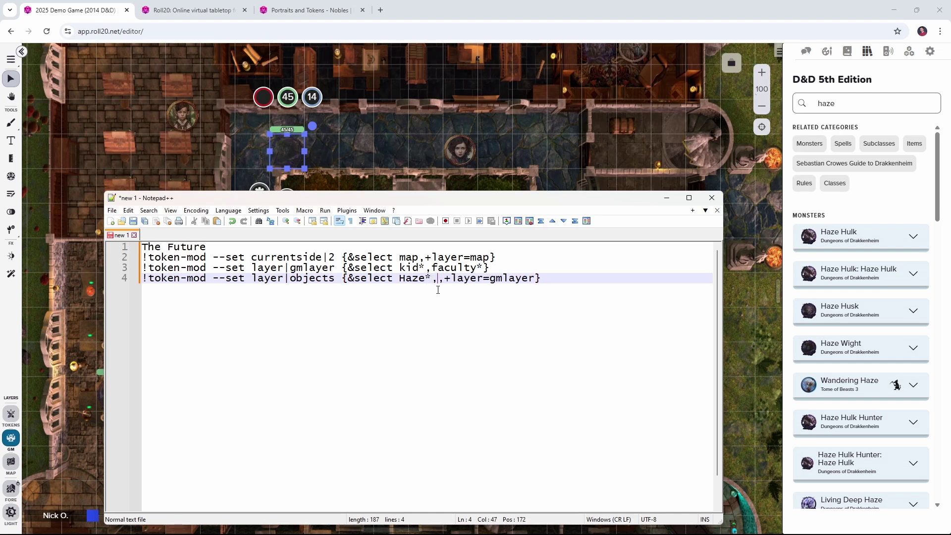
text(Zombie*,)
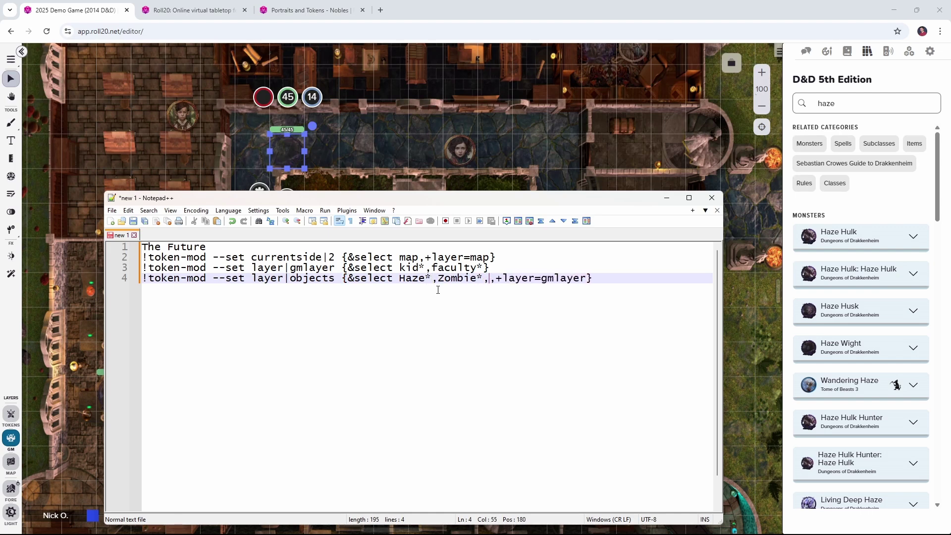
text(WightS)
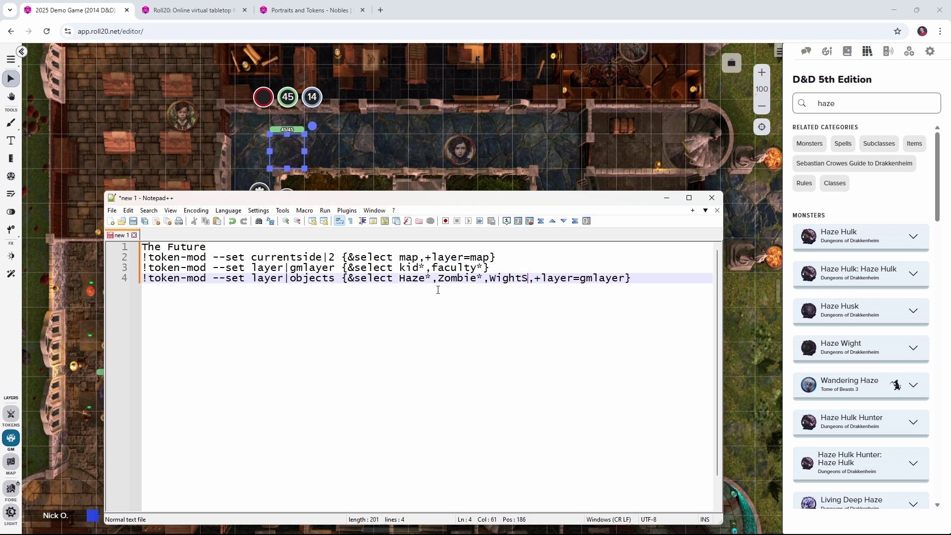
text(*)
key(BackSpace)
key(BackSpace)
key(BackSpace)
key(BackSpace)
key(BackSpace)
key(BackSpace)
key(BackSpace)
key(BackSpace)
key(BackSpace)
key(BackSpace)
key(BackSpace)
key(BackSpace)
key(BackSpace)
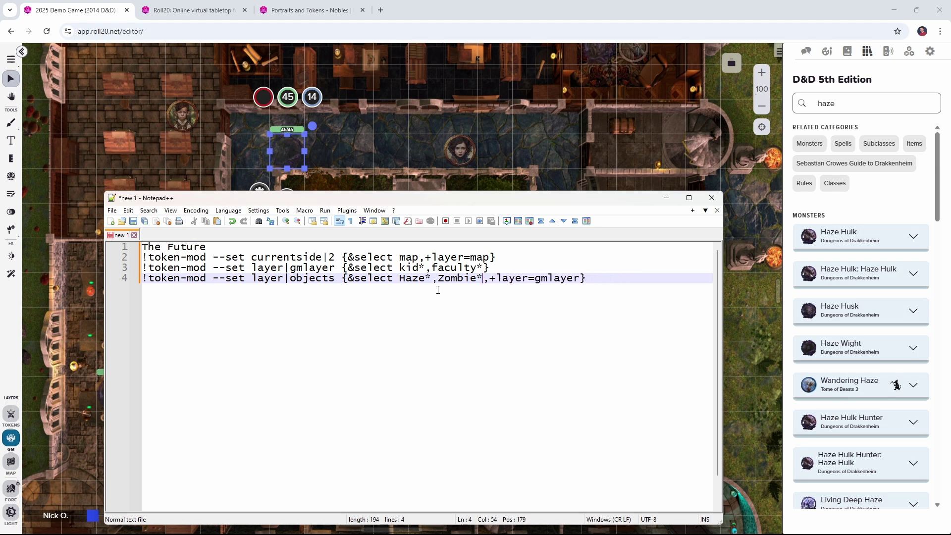
key(BackSpace)
key(BackSpace)
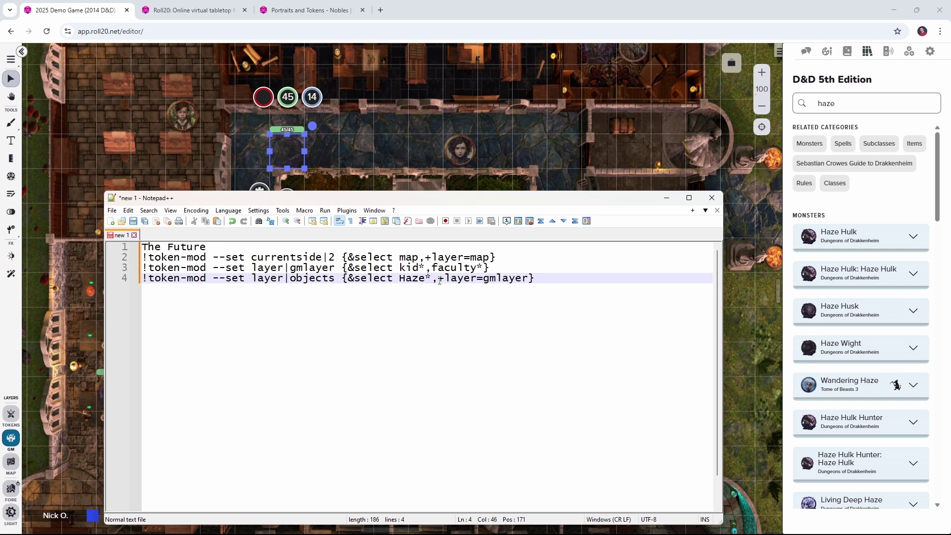
Copy the three commands under The Future and send them in the Roll20 game chat.
drag(439, 279, 529, 280)
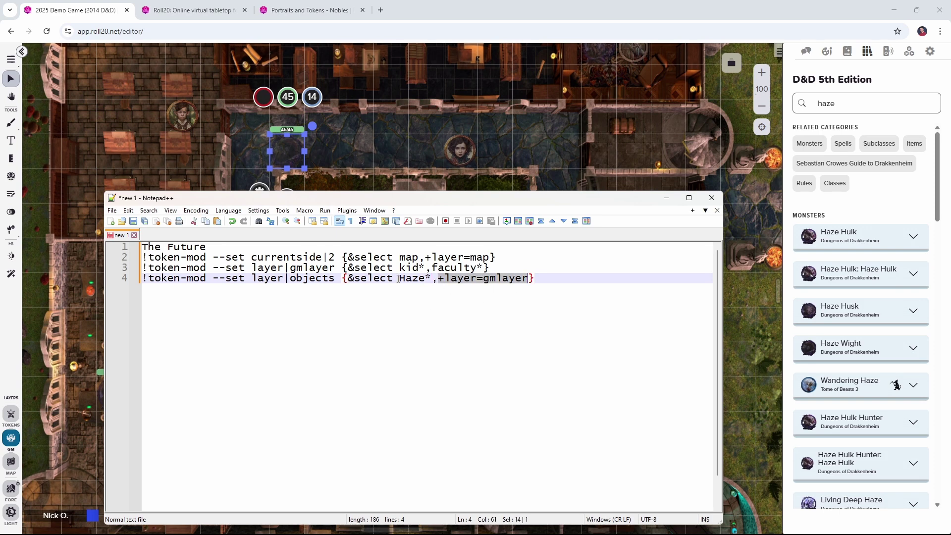
click(319, 277)
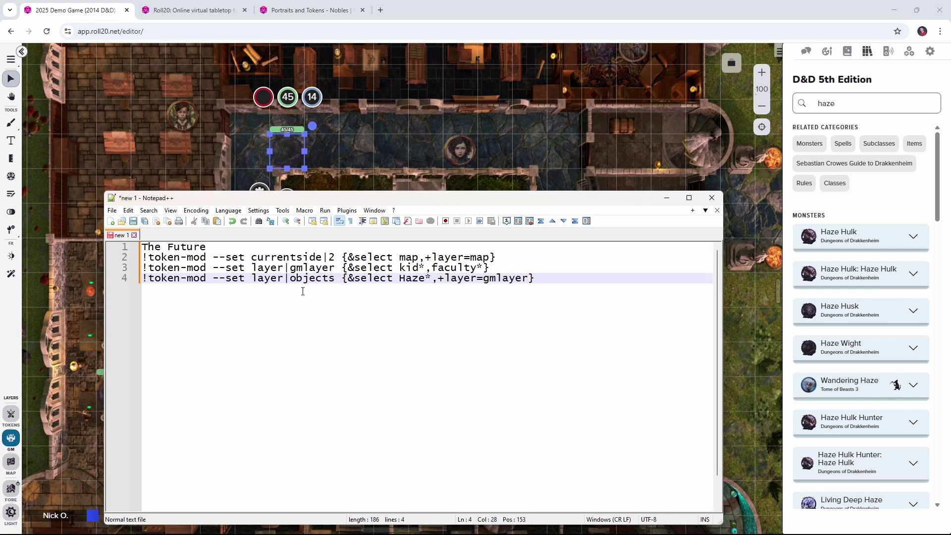
drag(529, 285, 74, 256)
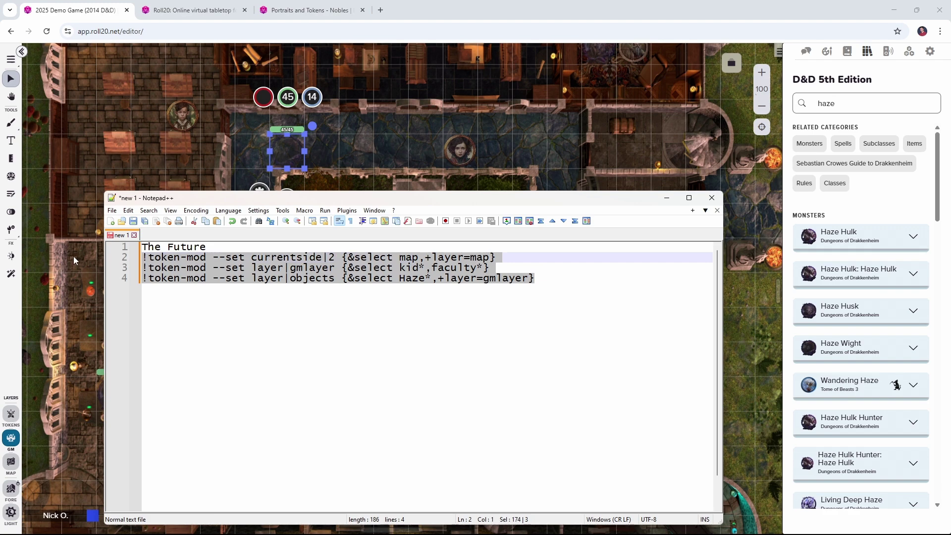
click(669, 200)
click(806, 51)
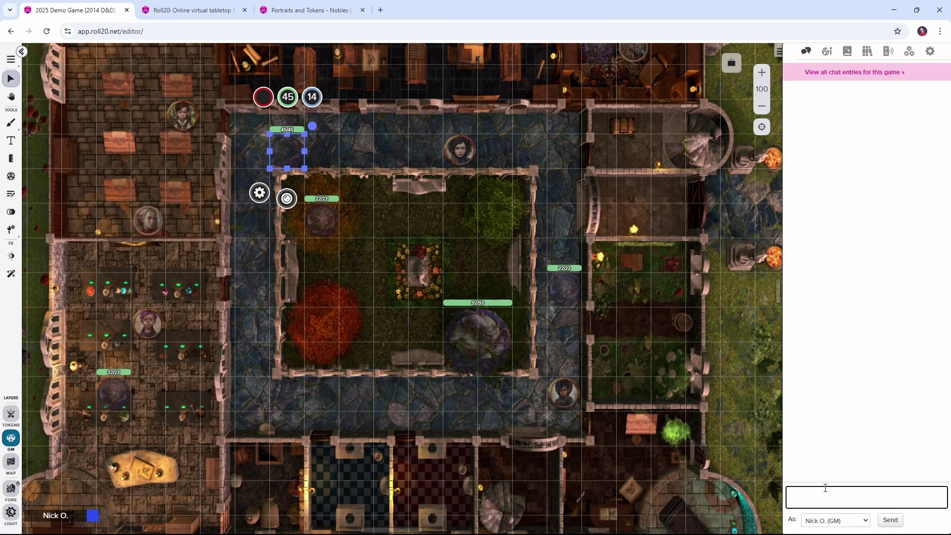
key(ctrl+v)
key(Return)
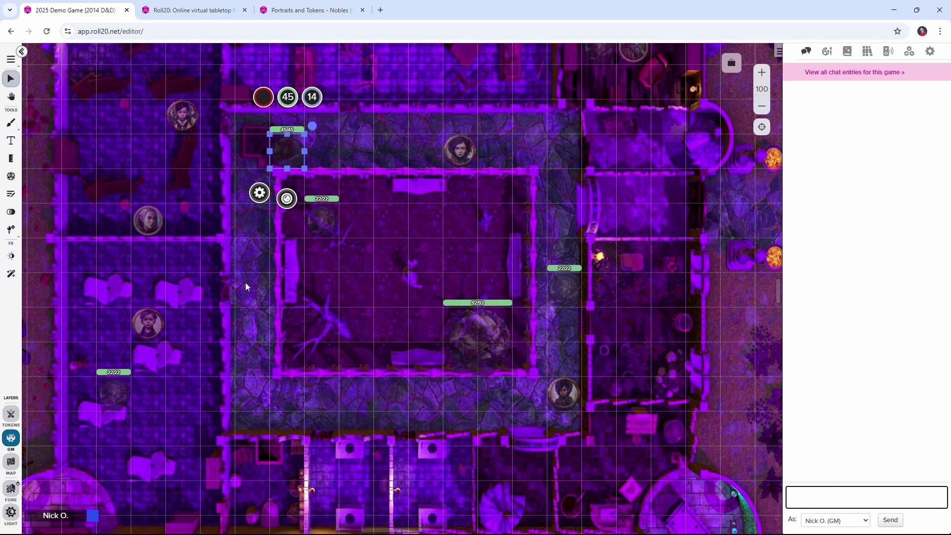
Check that a student token is selectable on the GM layer and the Haze Hulk on the token layer.
click(284, 286)
click(148, 334)
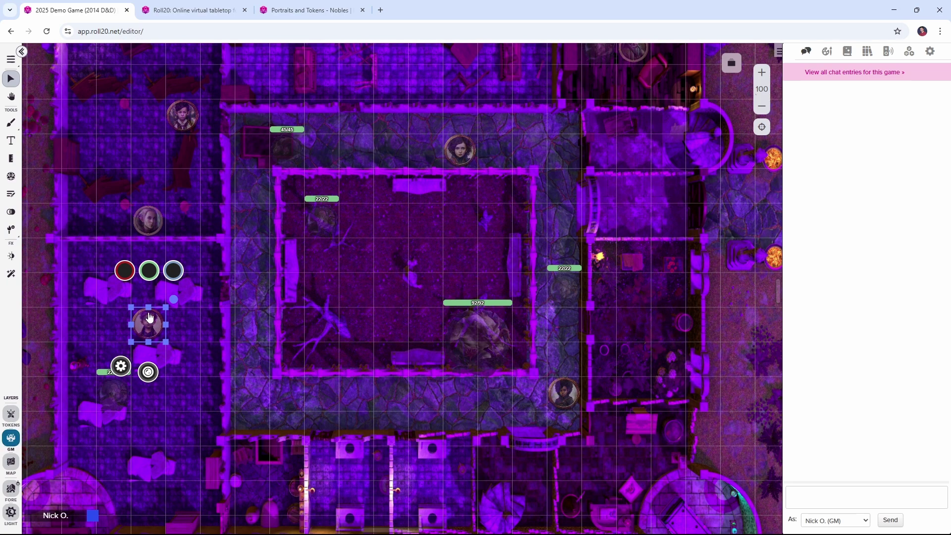
click(11, 414)
click(511, 366)
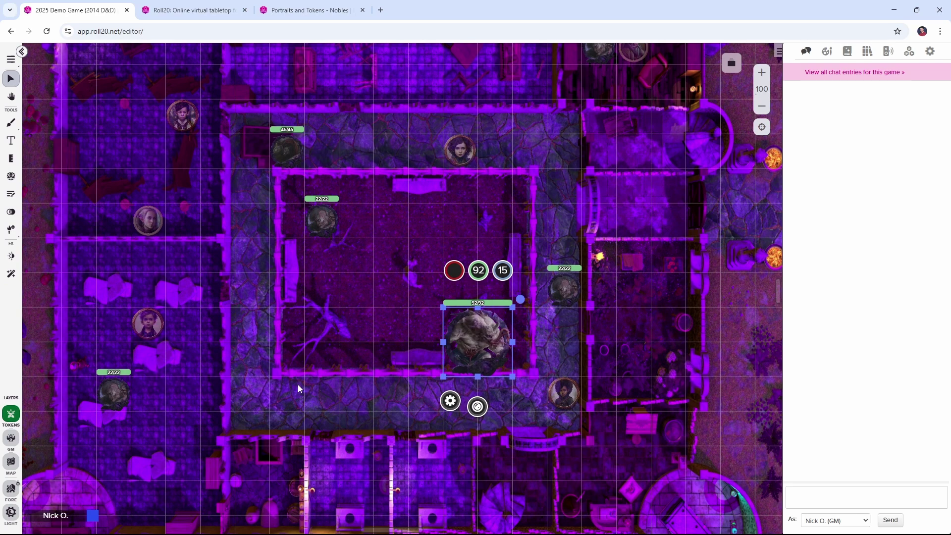
Switch to Notepad++ and add the heading "The Past" below the future commands, separated by a blank line.
key(alt+Tab)
key(Return)
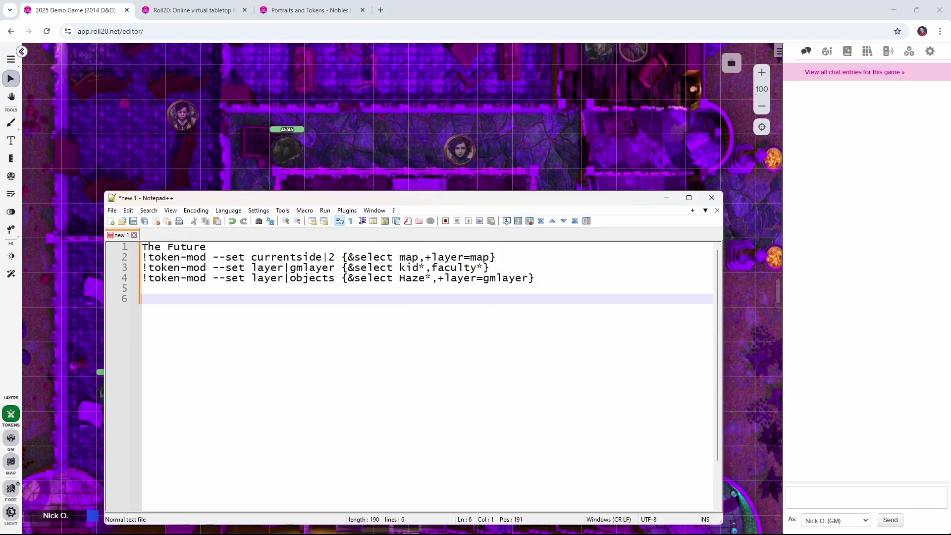
text(The Past)
key(Return)
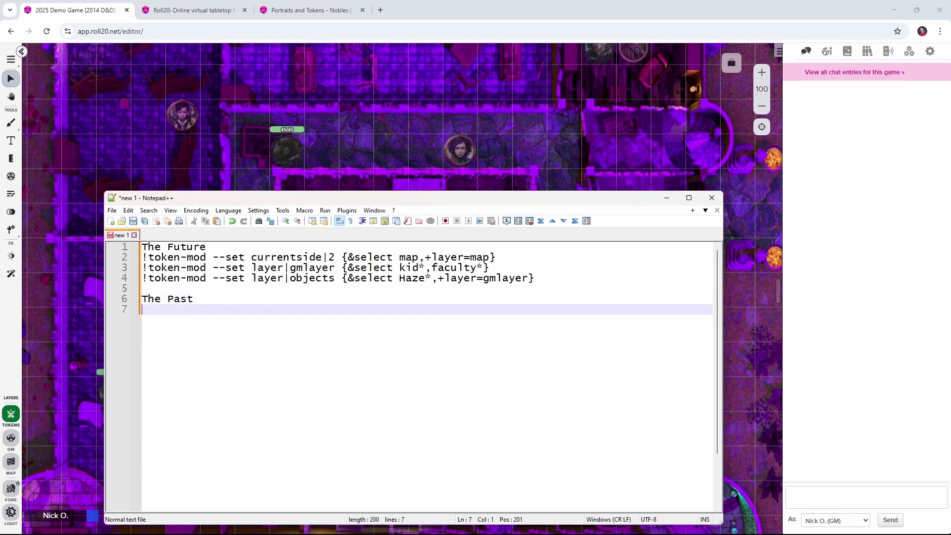
Under The Past, add the line "!token-mod --set currentside|1 {&select map,+layer=map}", removing the stray space before select.
key(alt+Tab)
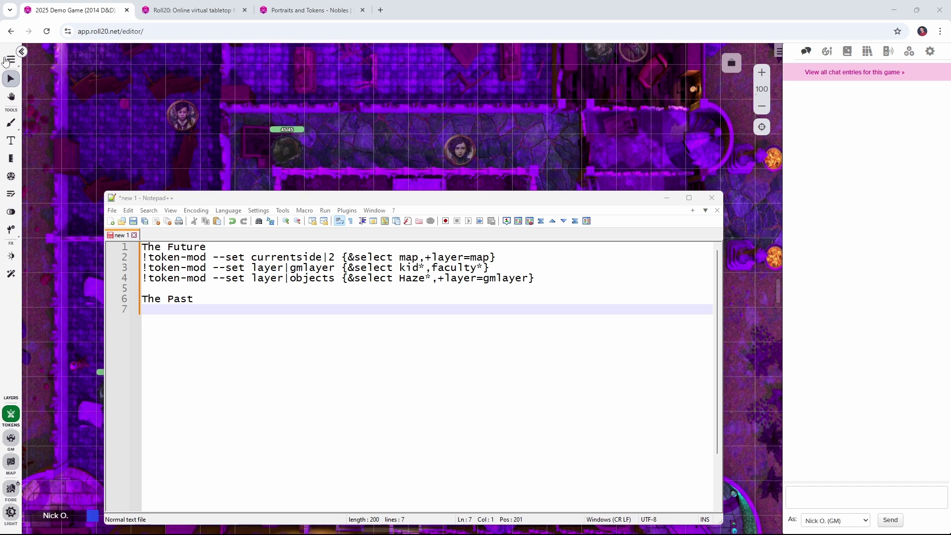
click(179, 308)
key(ctrl+v)
click(334, 310)
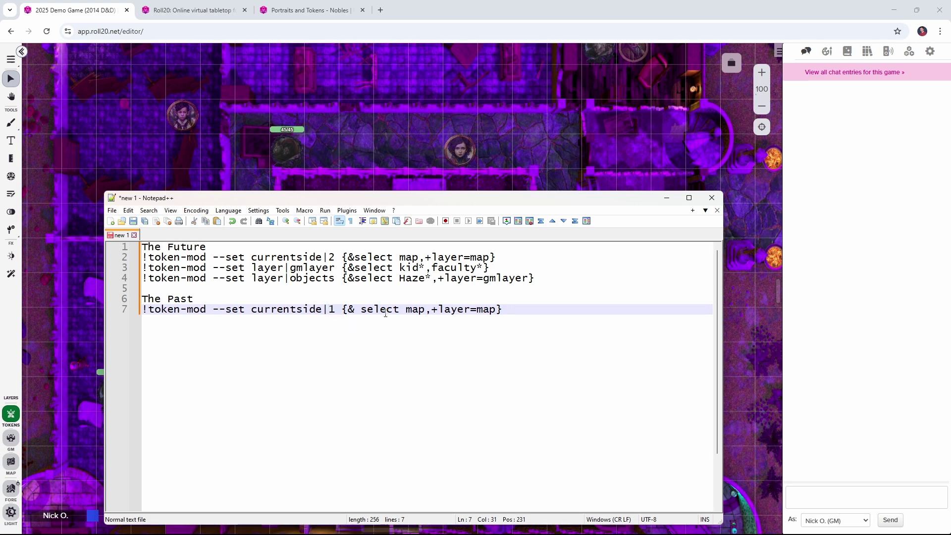
click(360, 312)
key(BackSpace)
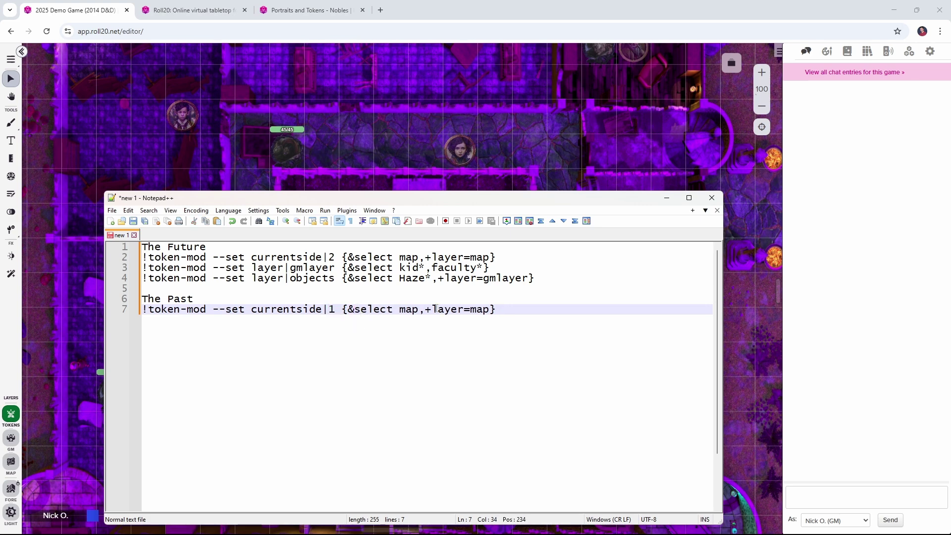
drag(489, 309, 400, 310)
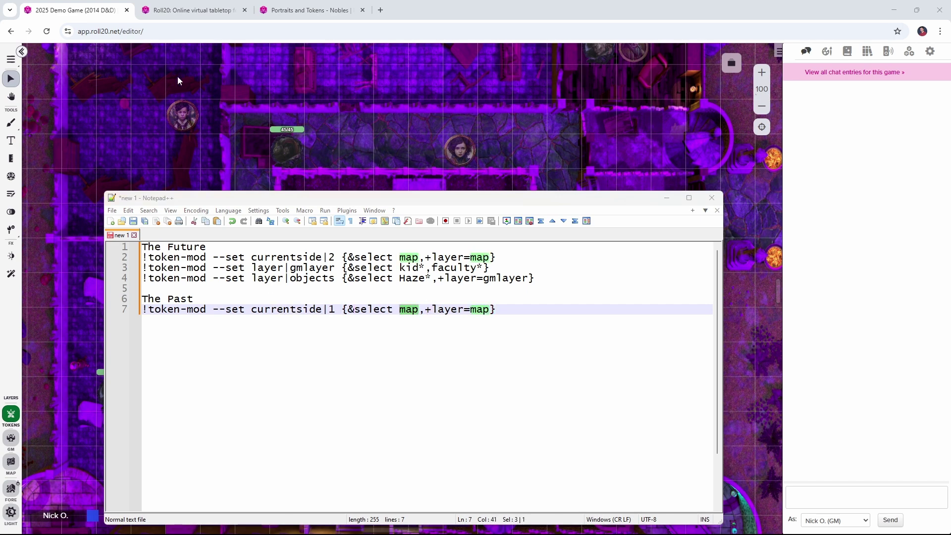
Add the line "!token-mod --set layer|objects {&select kid*,faculty*,+layer=gmlayer}" and highlight its objects value.
click(493, 310)
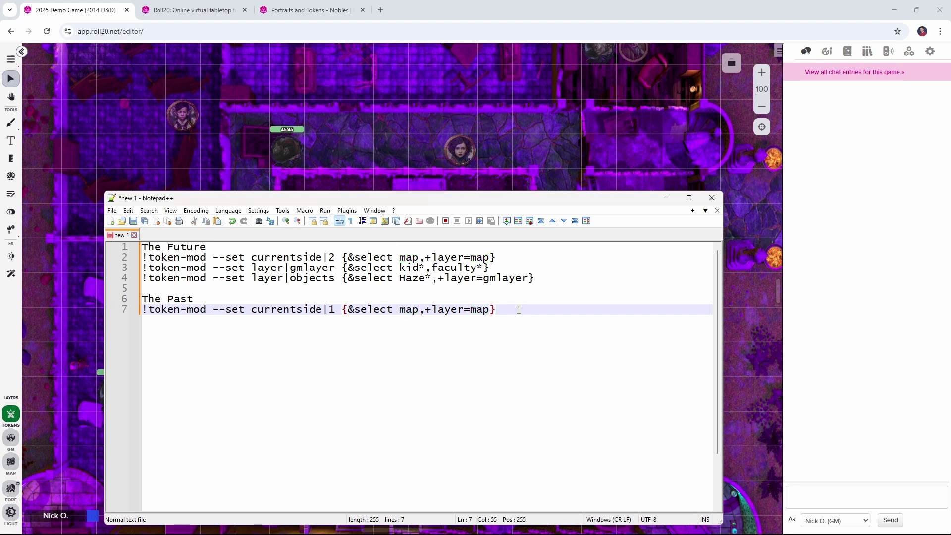
key(Return)
key(ctrl+v)
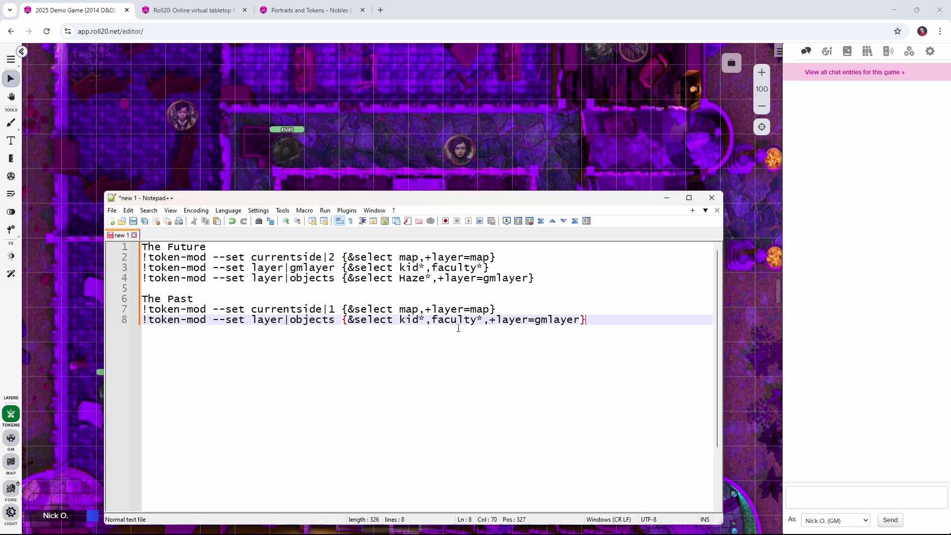
drag(335, 322, 290, 323)
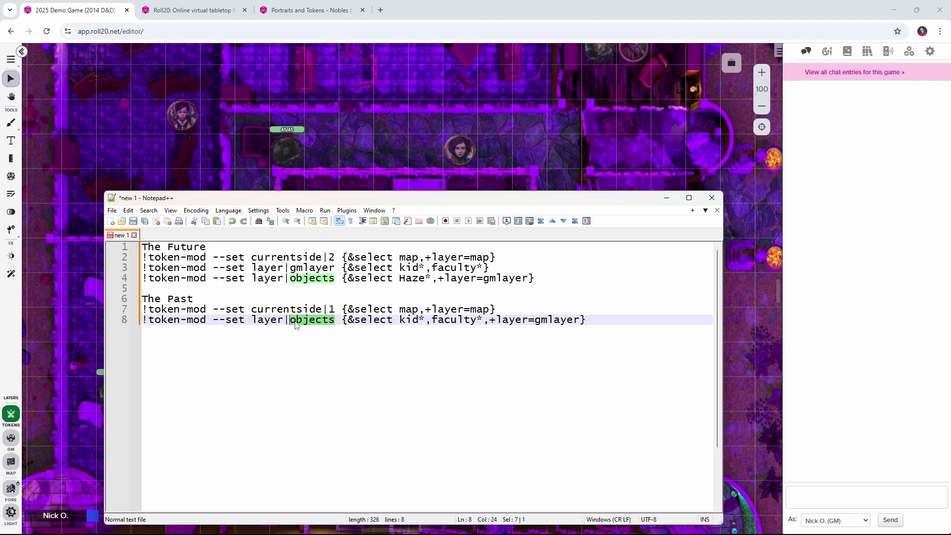
Add the line "!token-mod --set layer|gmlayer {&select Haze*}" as the last command under The Past.
key(alt+Tab)
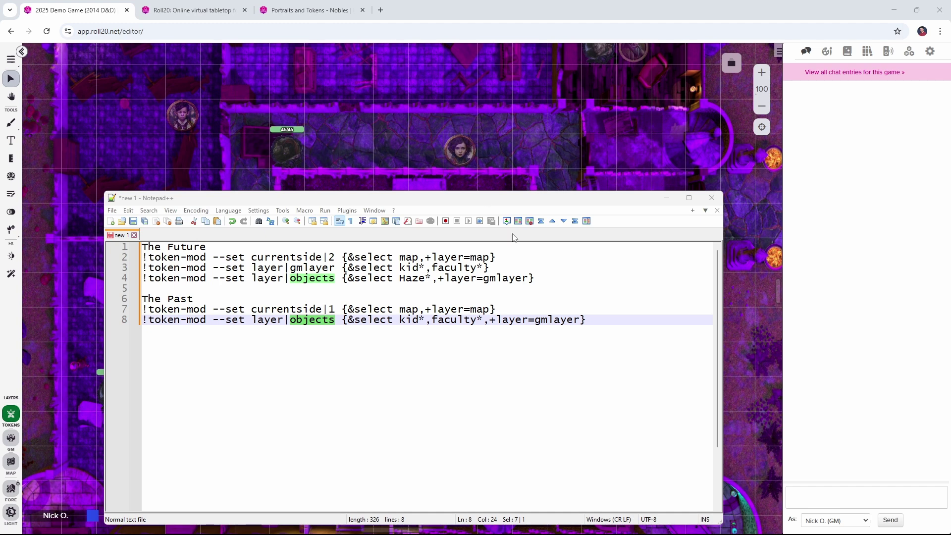
click(607, 321)
key(Return)
key(ctrl+v)
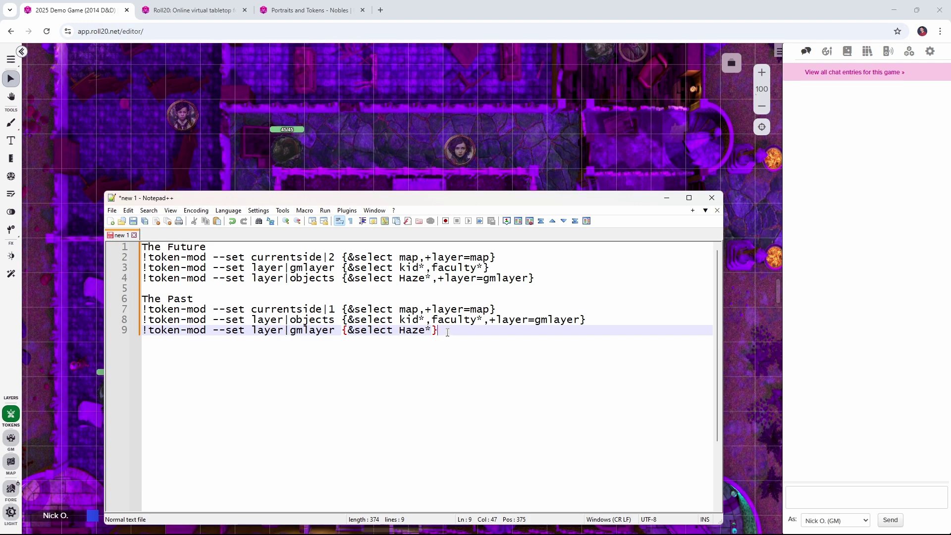
Copy the three commands under The Past and send them in the Roll20 game chat.
drag(446, 331, 100, 316)
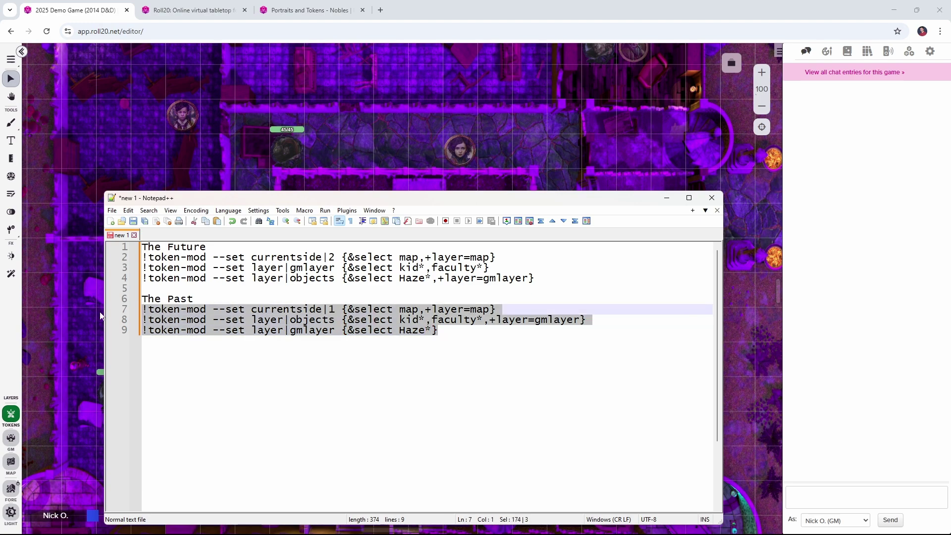
click(667, 198)
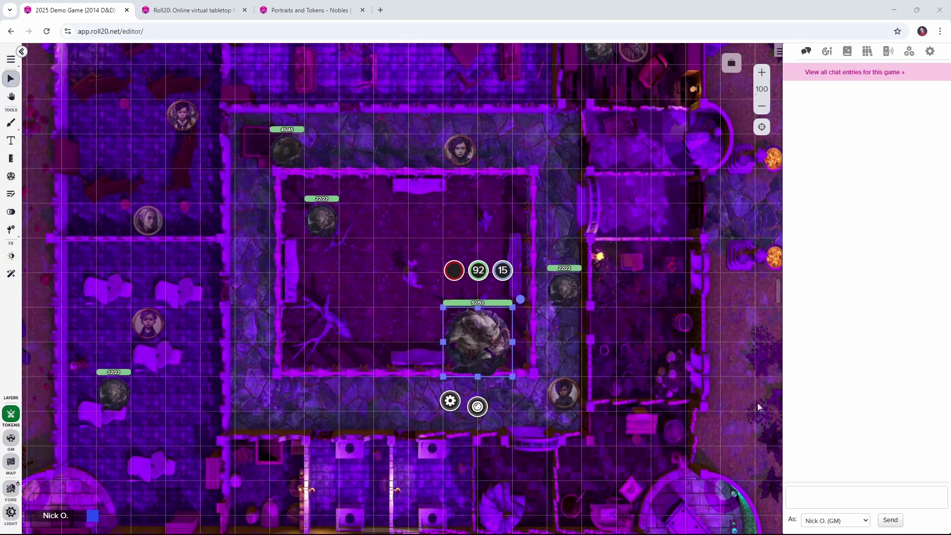
click(850, 497)
key(ctrl+v)
key(Return)
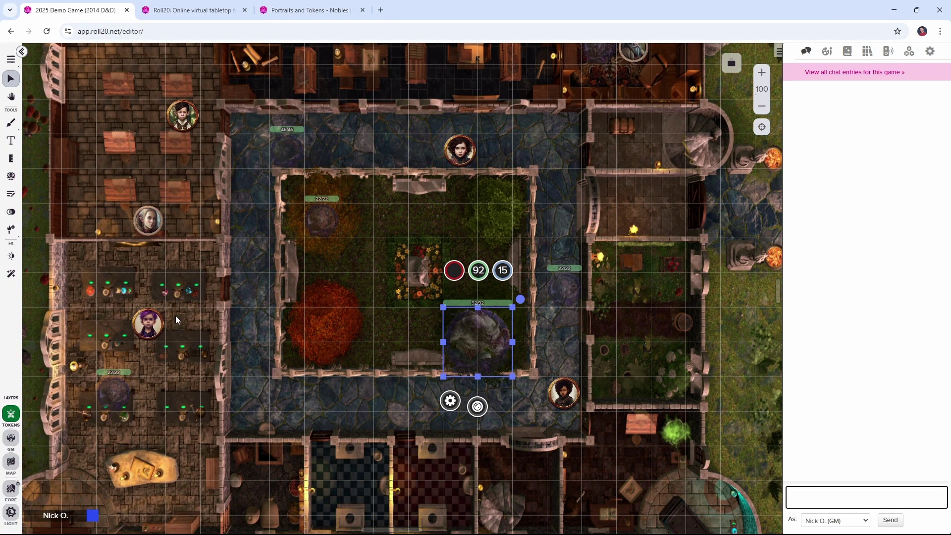
Check the student and faculty tokens on the token layer and a courtyard haze monster on the GM layer.
click(148, 322)
click(147, 221)
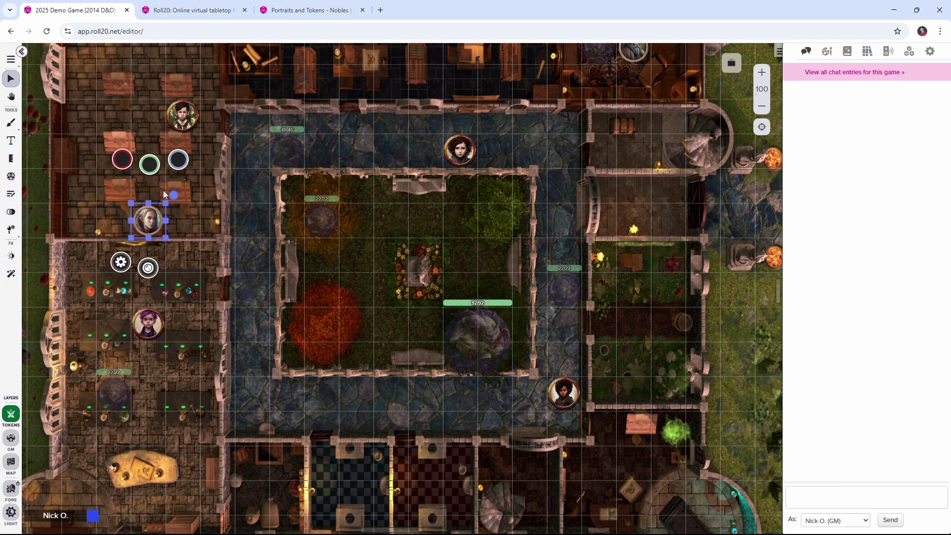
click(11, 439)
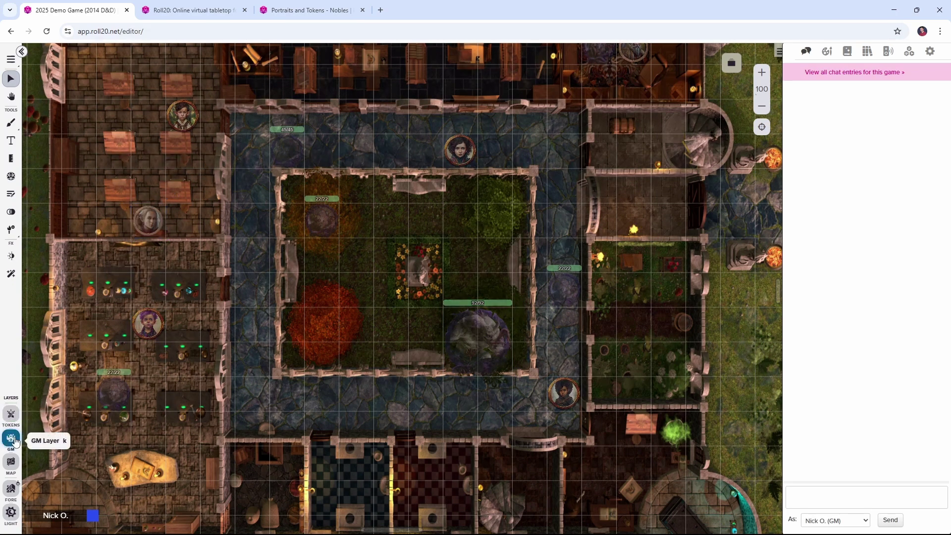
click(319, 218)
click(318, 296)
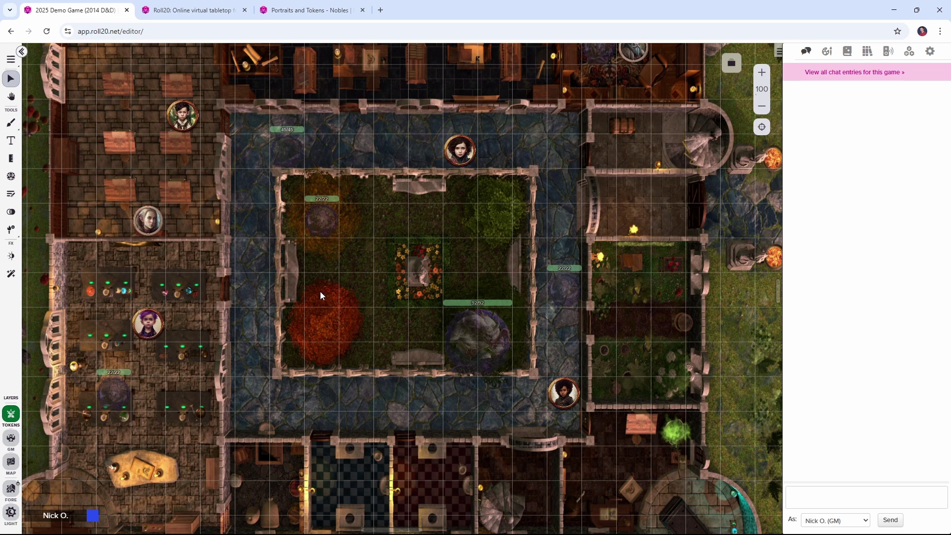
Bring up the command notes over the Roll20 game and add a new macro named "future".
key(alt+Tab)
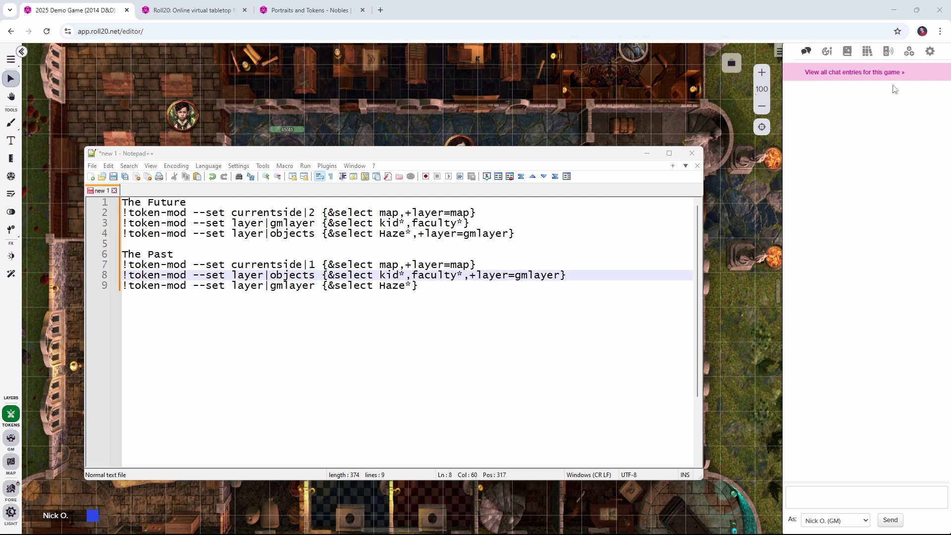
click(912, 50)
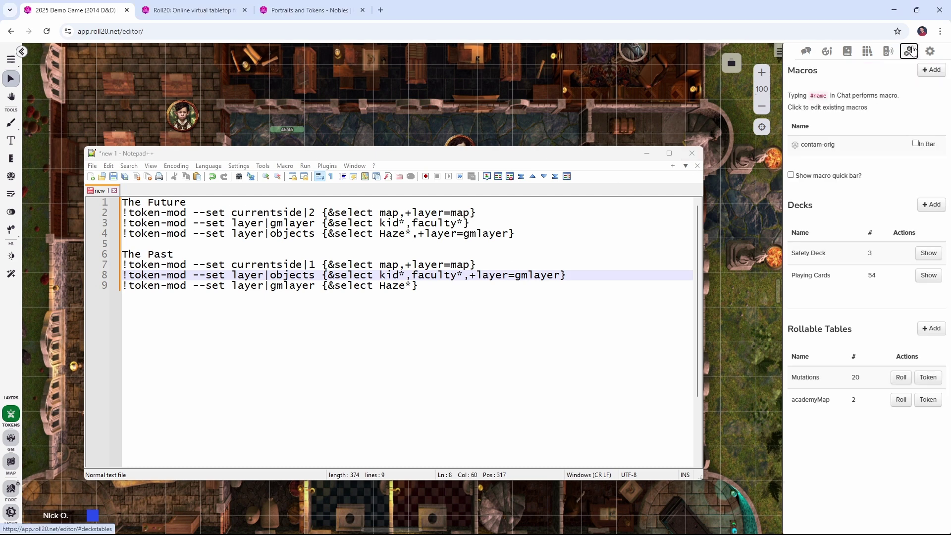
click(931, 70)
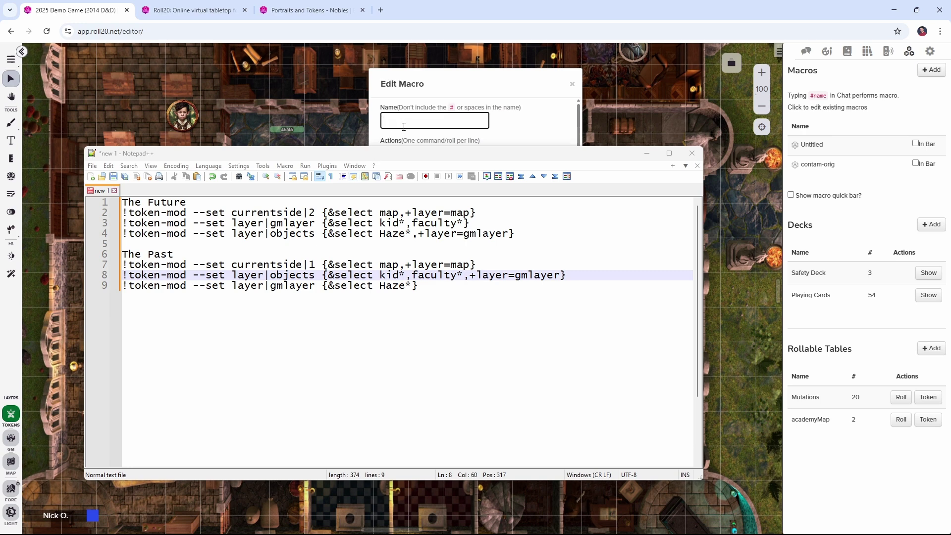
text(future)
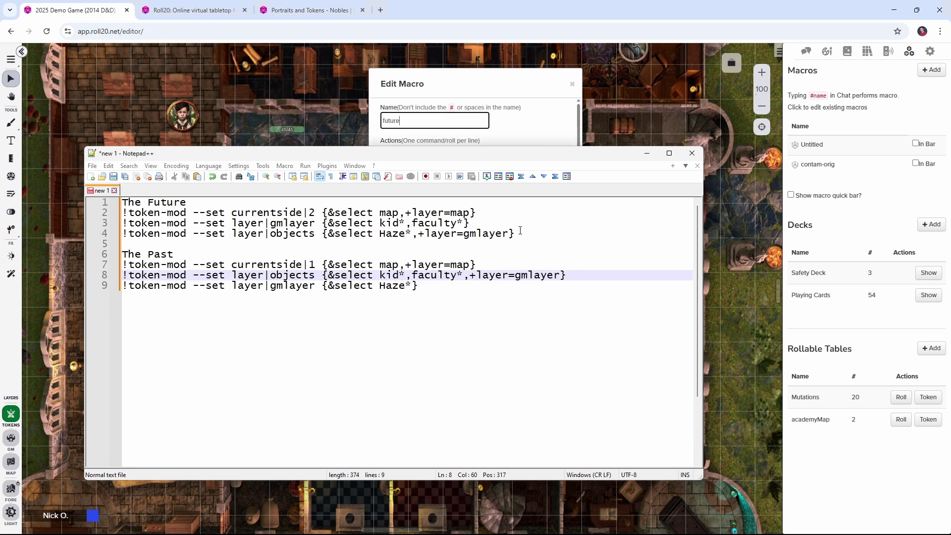
Copy the three commands under The Future into the future macro's actions, save it, and show it in the macro quick bar.
drag(545, 234, 85, 219)
key(ctrl+c)
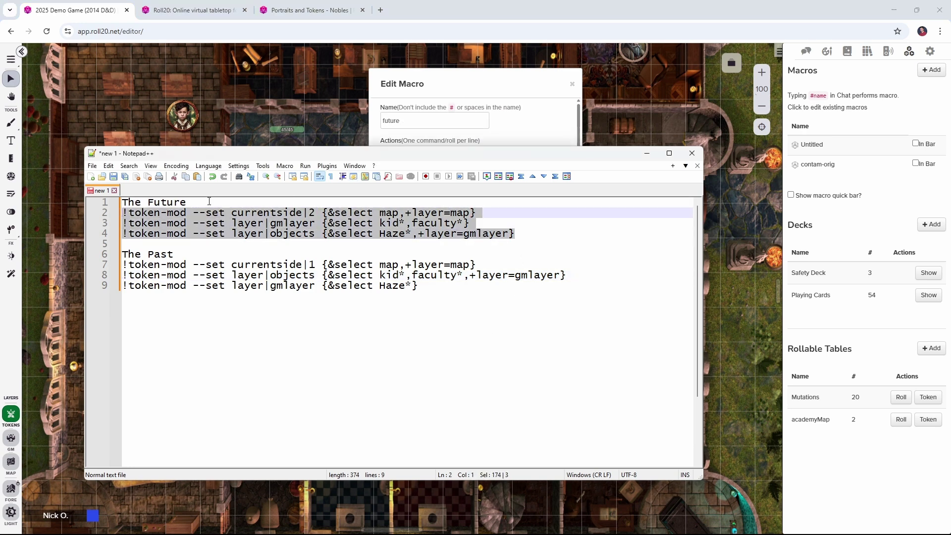
drag(473, 158, 545, 343)
click(484, 195)
key(ctrl+v)
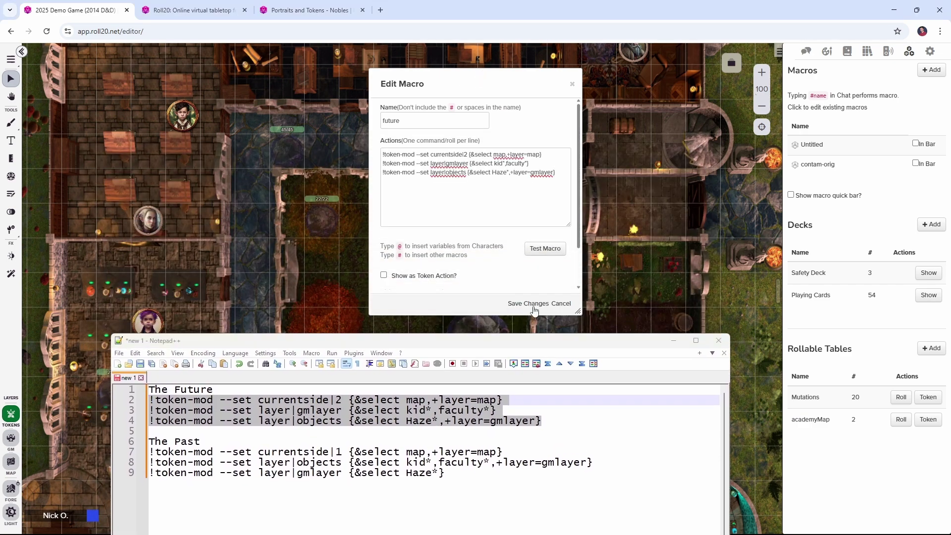
click(533, 304)
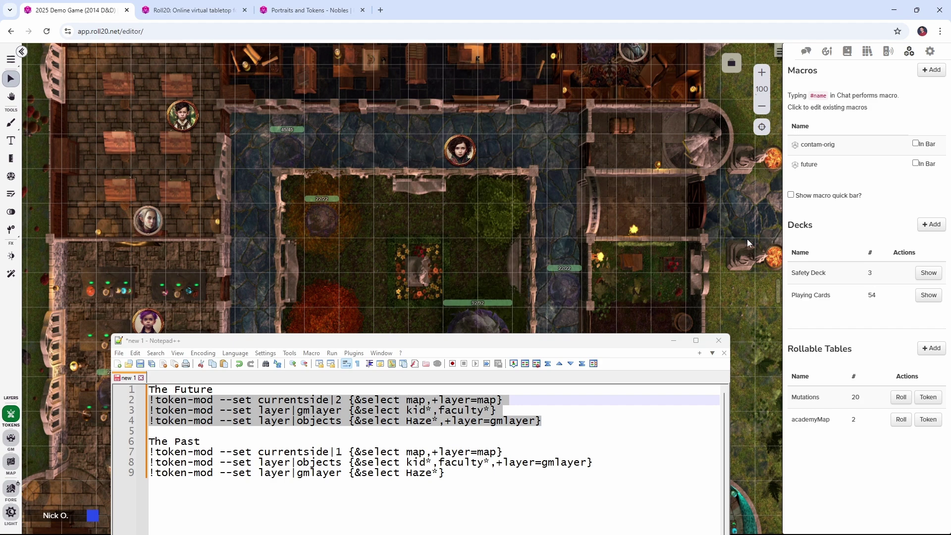
click(916, 164)
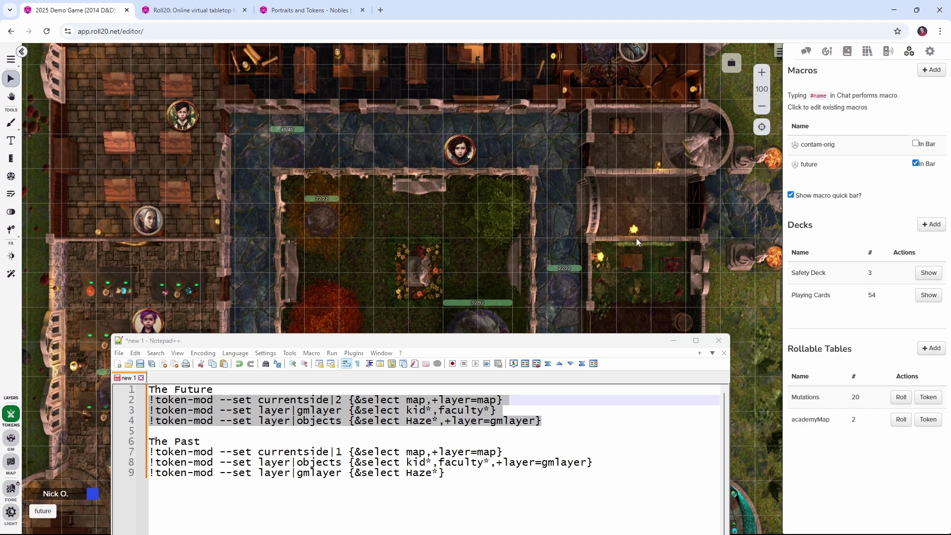
Create a macro named "past" with the three commands copied from under The Past, and save it.
click(923, 72)
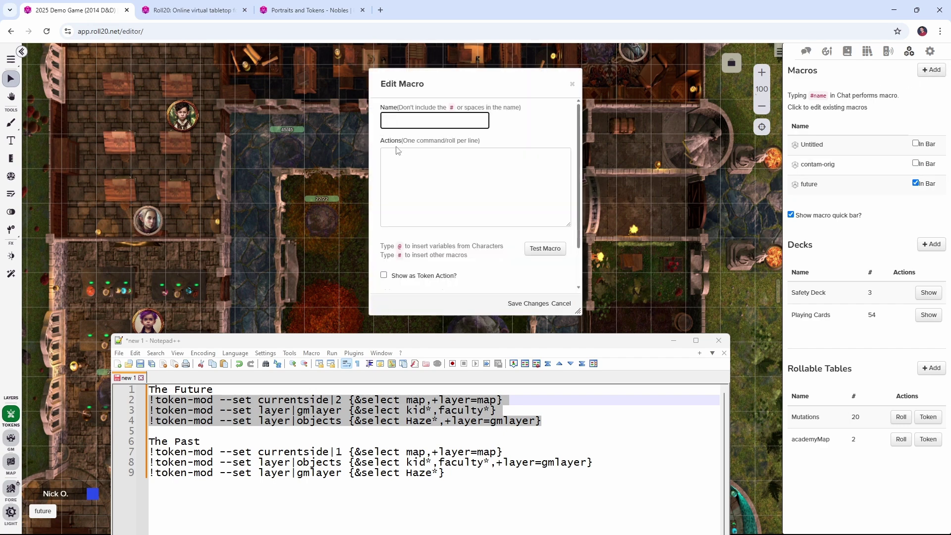
text(past)
drag(445, 473, 149, 452)
key(ctrl+c)
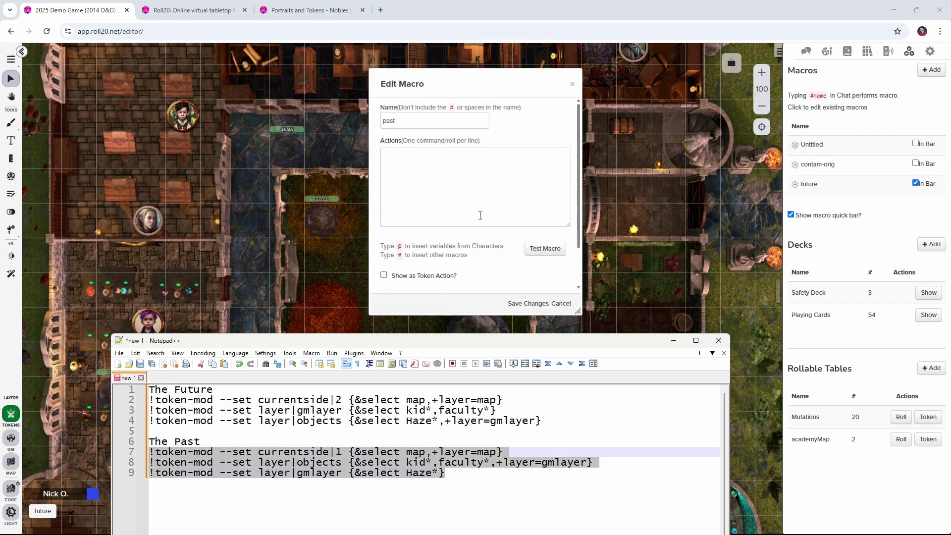
click(493, 184)
key(ctrl+v)
click(530, 304)
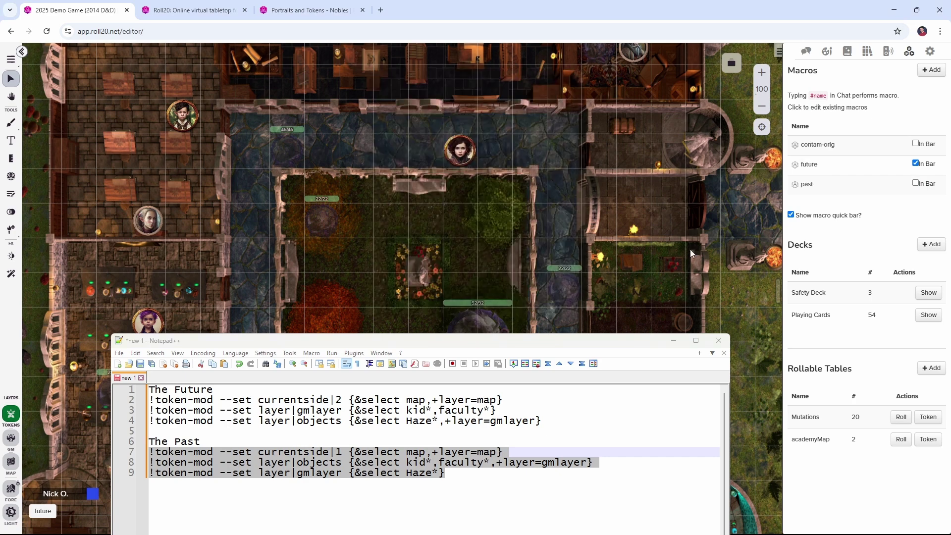
Show the past macro in the quick bar and minimise the command notes.
click(916, 184)
click(668, 344)
click(673, 342)
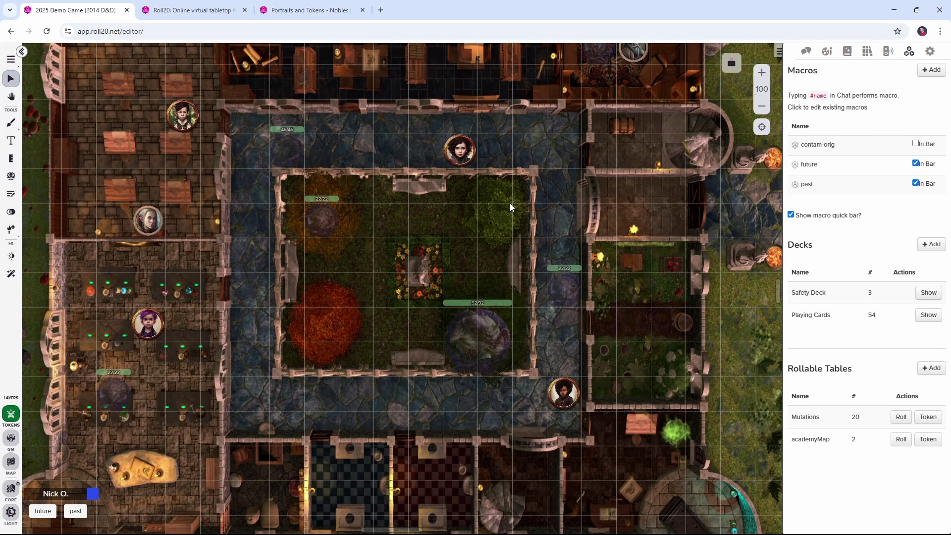
Place the Prudence Quillbry character on the map in the corridor east of the courtyard and run the future macro.
click(847, 51)
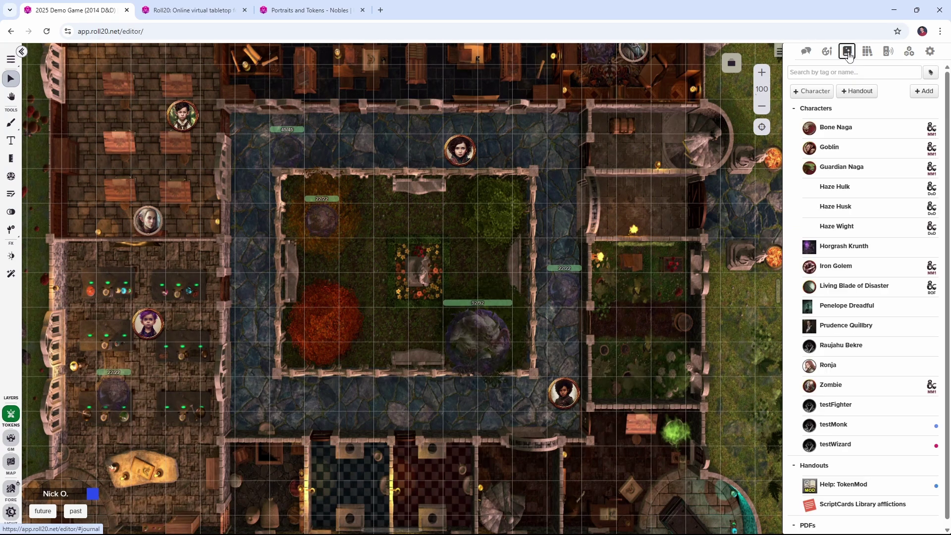
drag(827, 325, 574, 323)
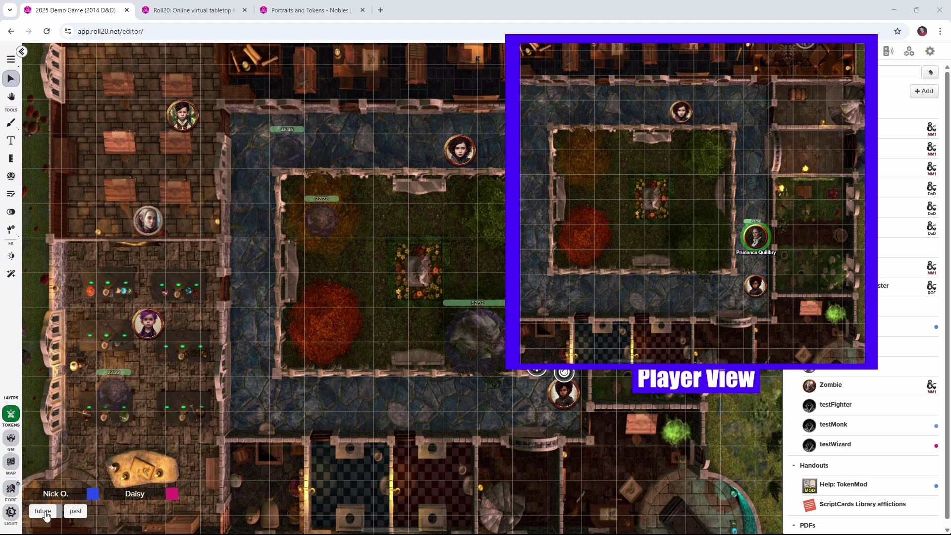
click(43, 511)
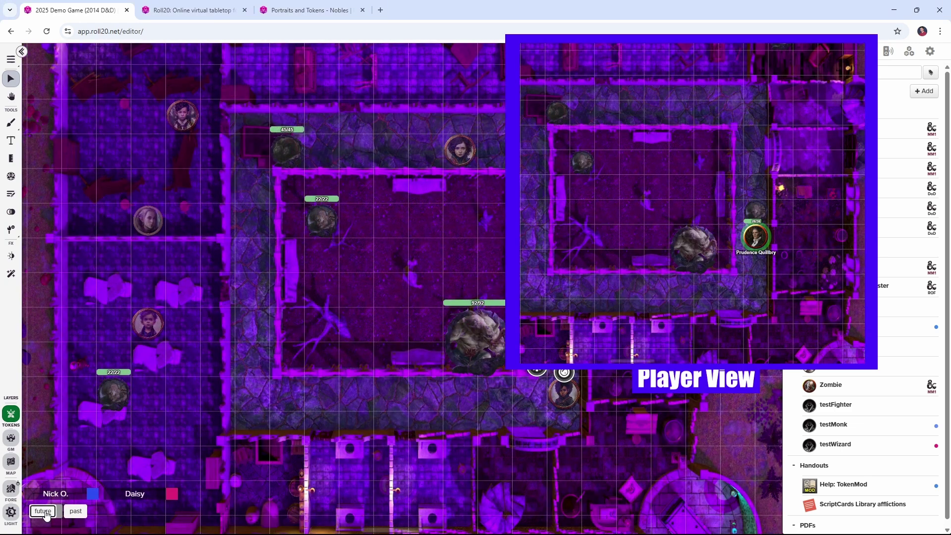